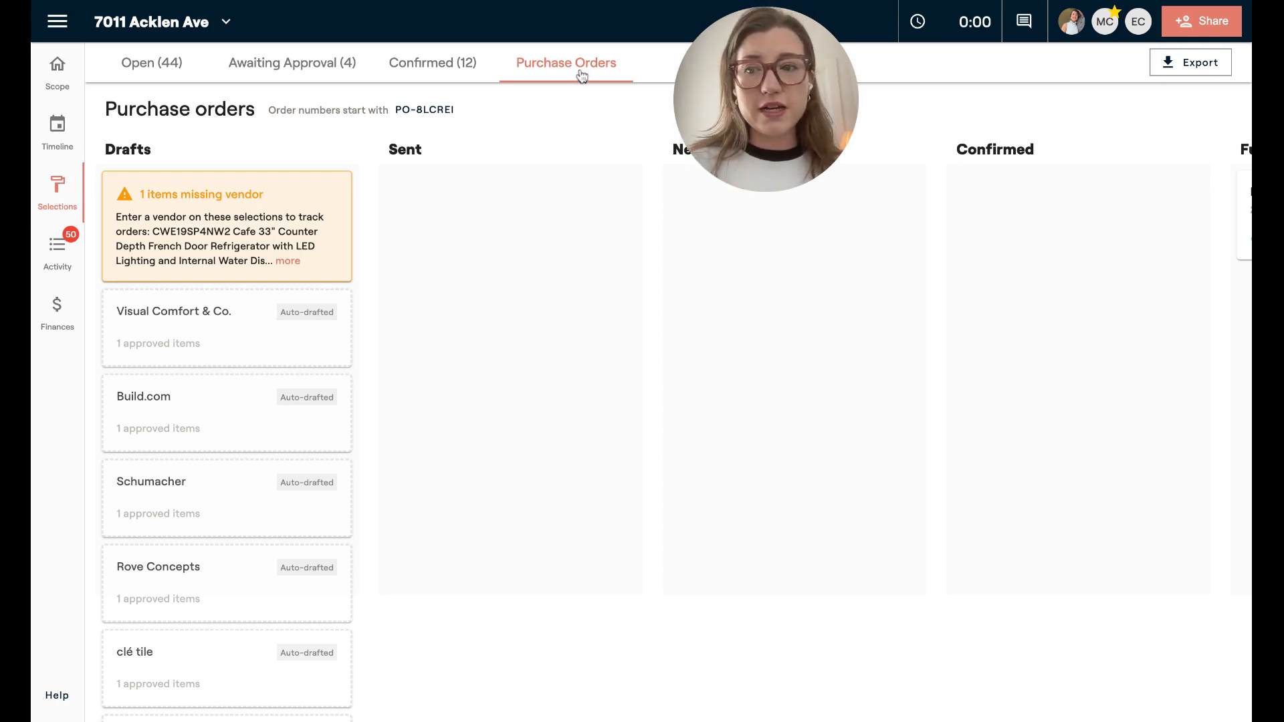
# Record the already placed Rove Concepts order for the Noah Sofa with the vendor's invoice attached
pyautogui.click(179, 579)
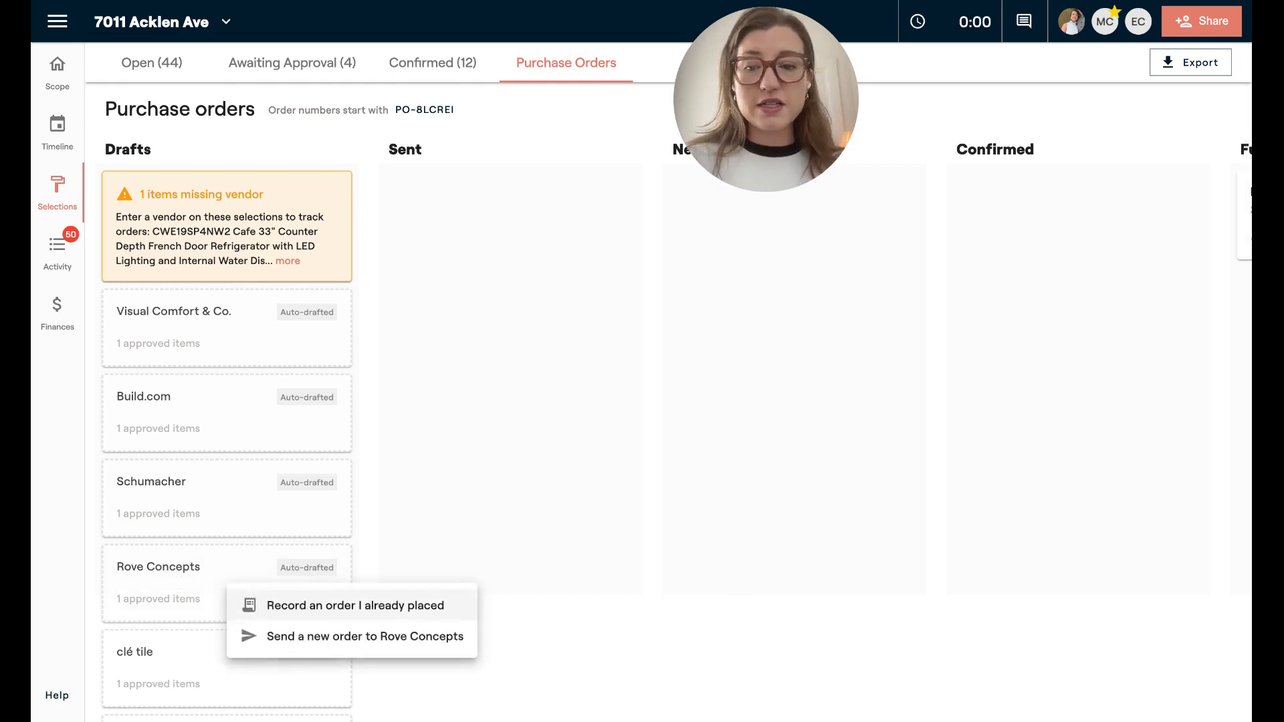
pyautogui.click(303, 608)
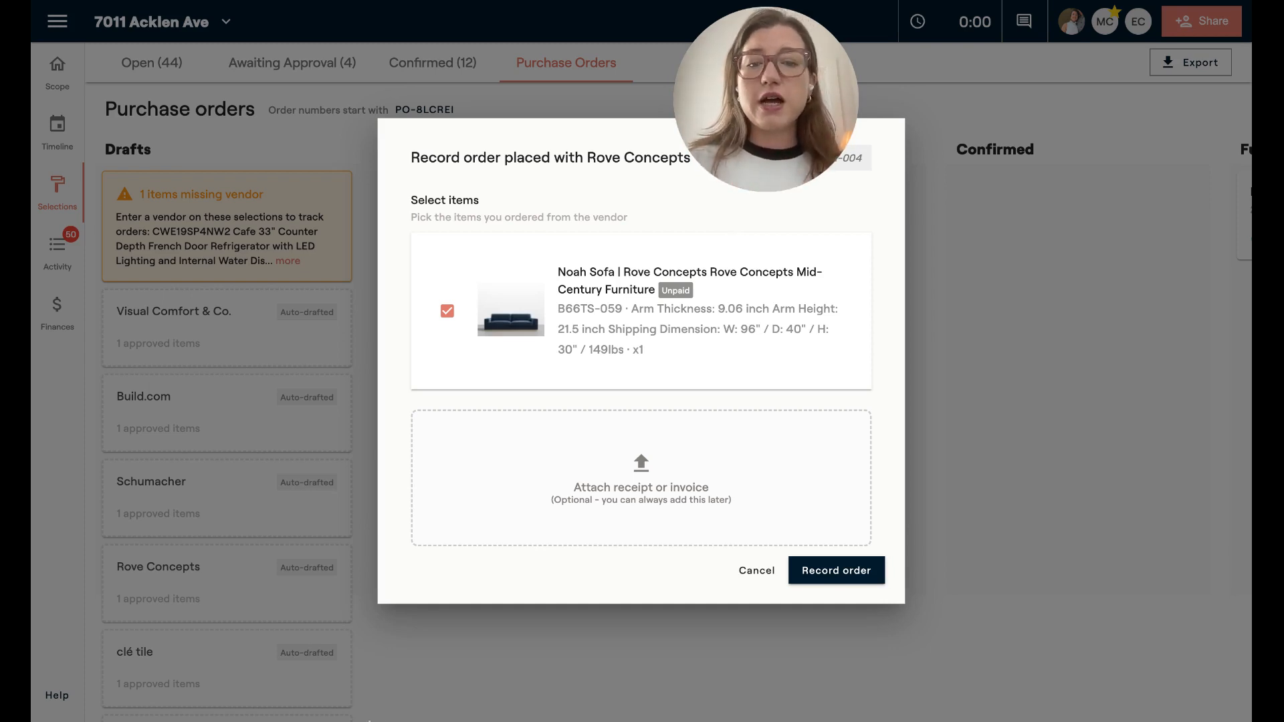
pyautogui.click(591, 449)
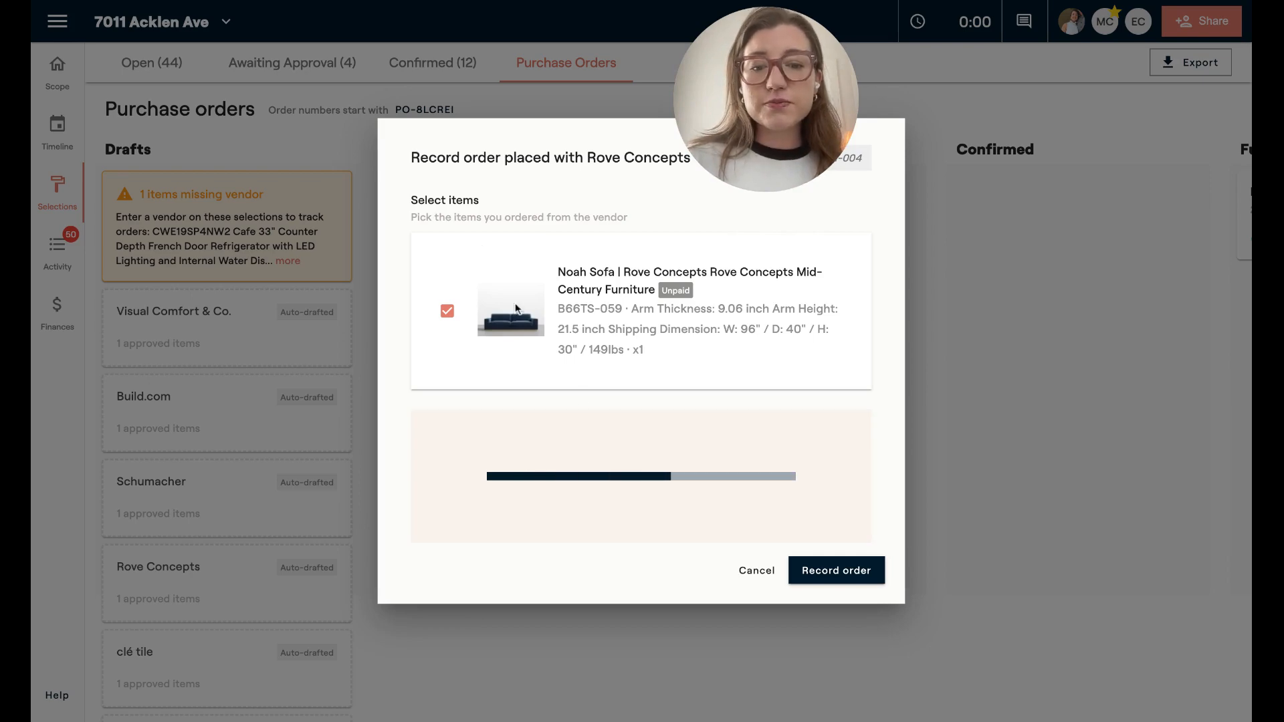
pyautogui.click(829, 571)
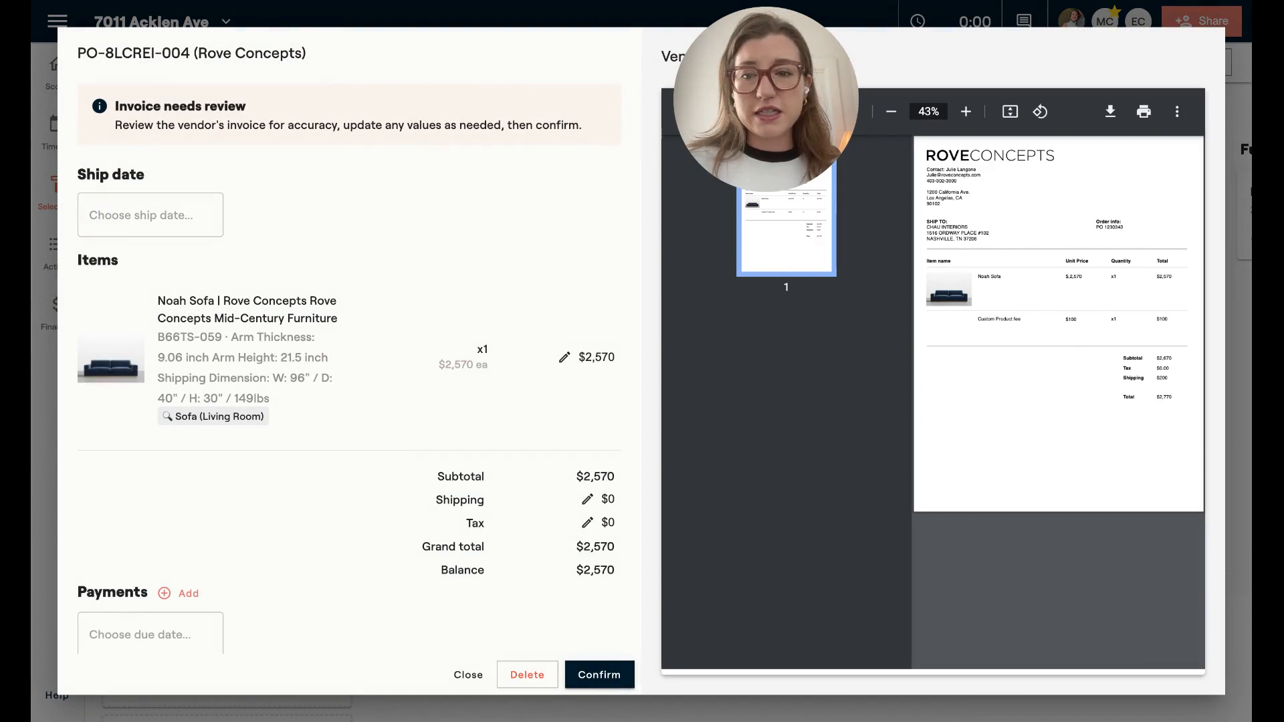
# Set the Noah Sofa's confirmed amount to $2,670 and the order's shipping to $200
pyautogui.click(587, 357)
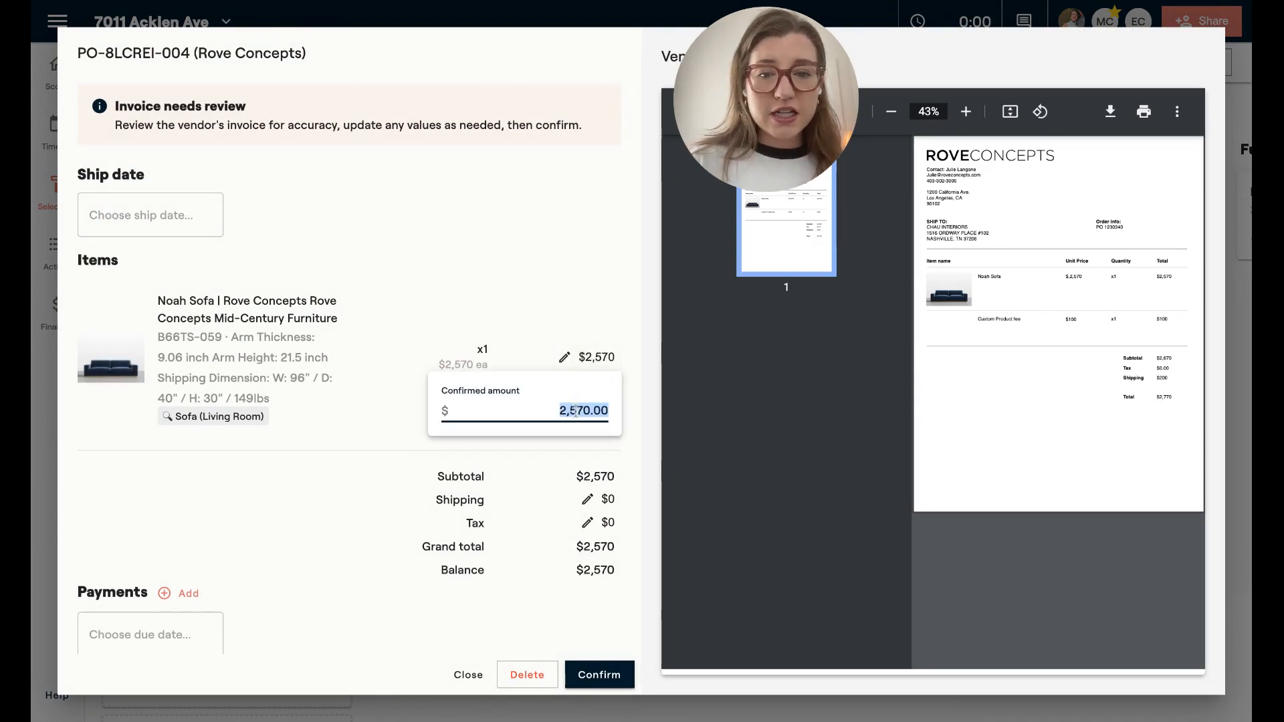
pyautogui.click(554, 471)
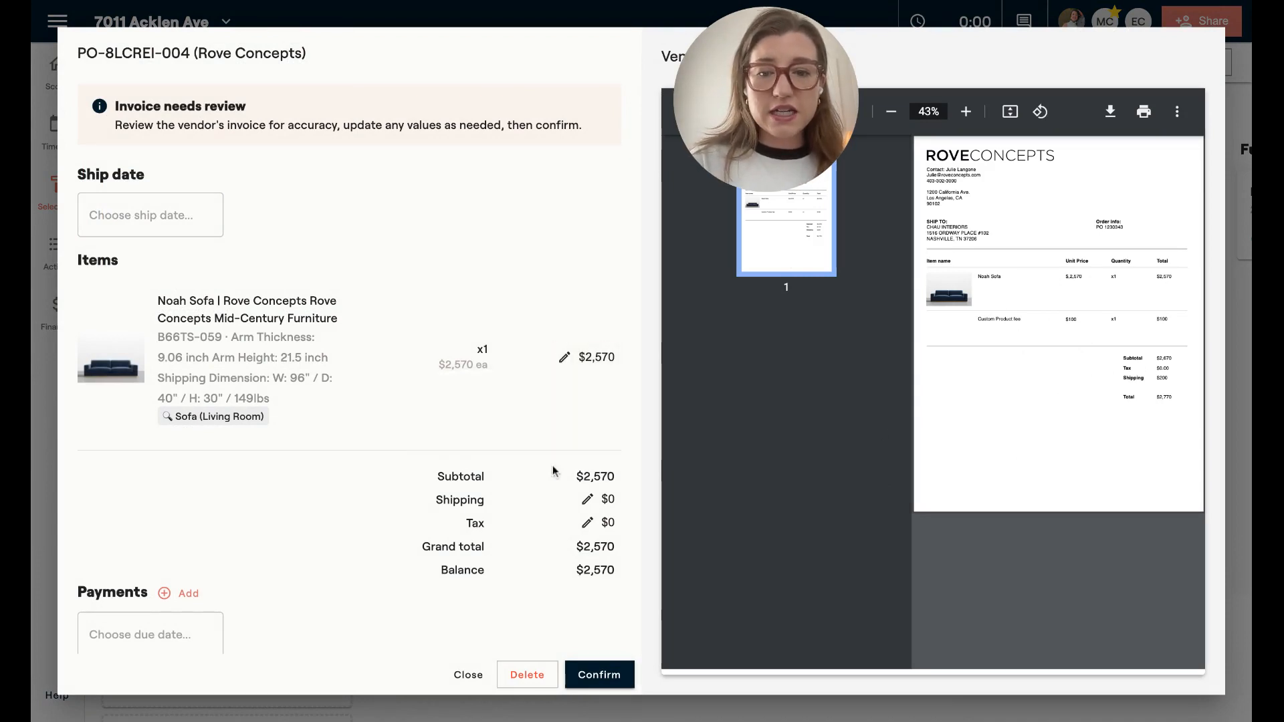
pyautogui.click(588, 502)
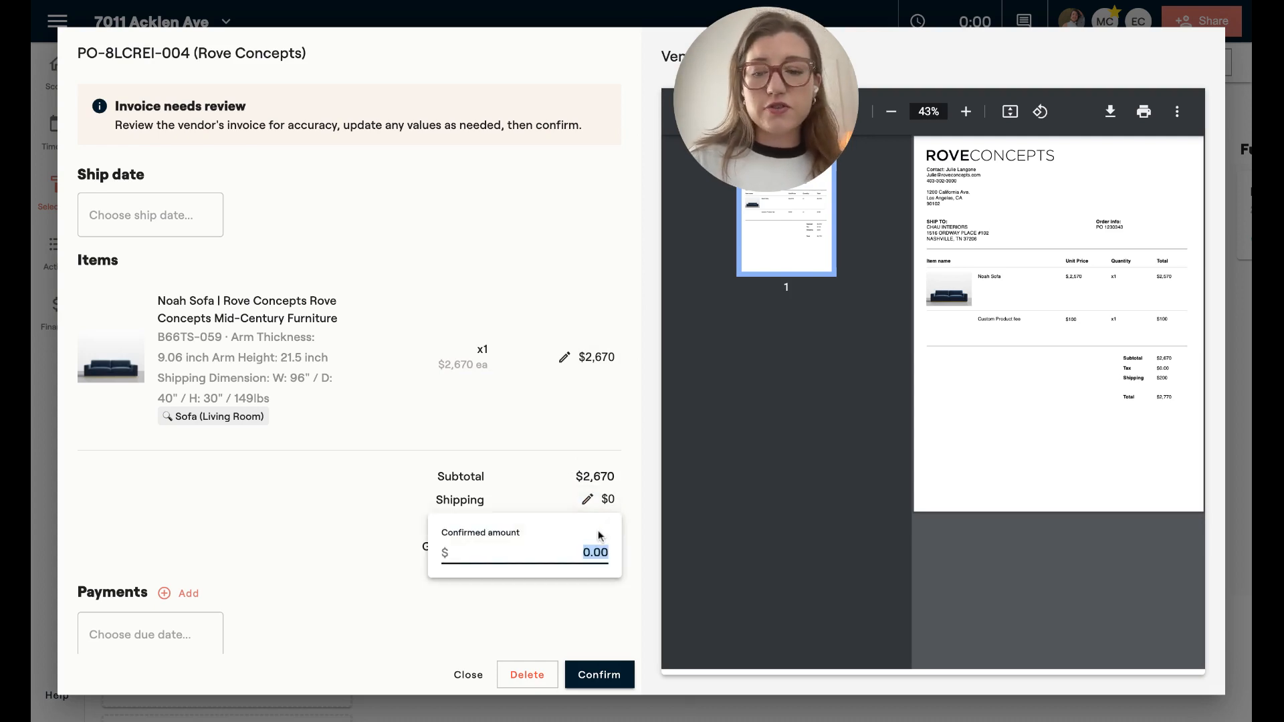
pyautogui.write('200.00')
pyautogui.click(576, 601)
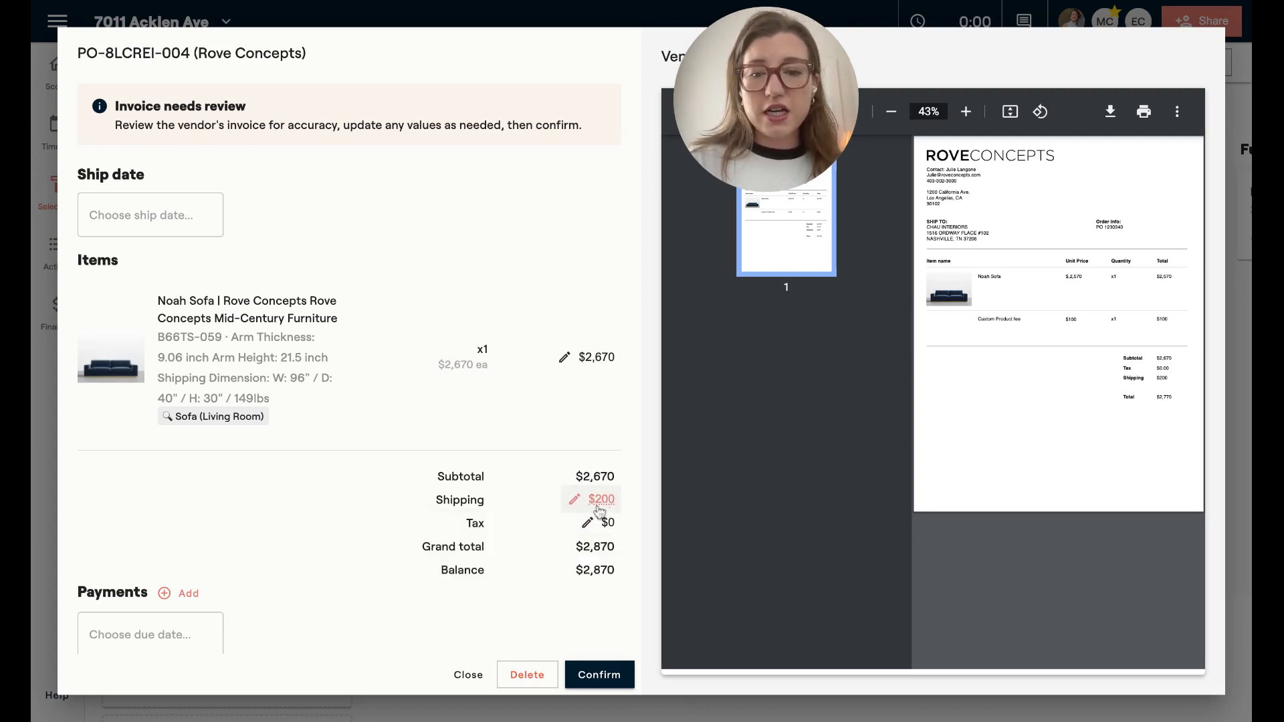
# Track a $2,870 payment to the vendor, paid on July 28th with the AMEX card, and confirm the order
pyautogui.scroll(-4, 575, 545)
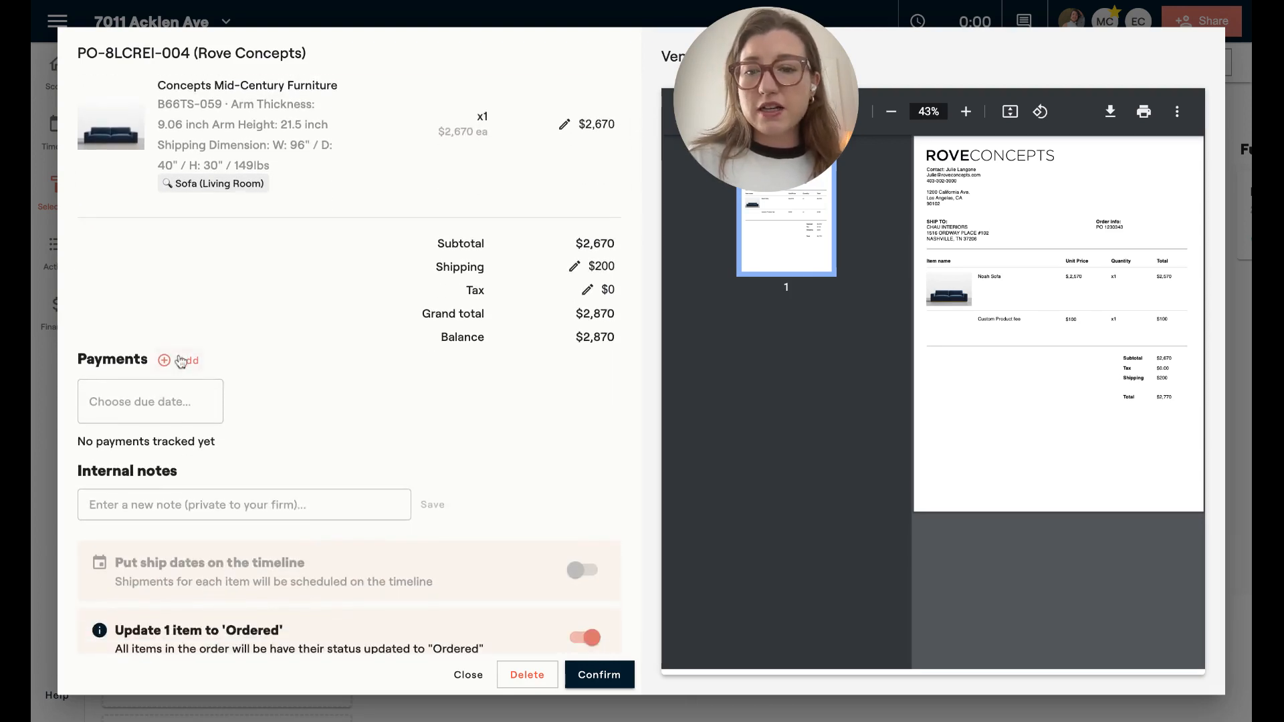
pyautogui.click(180, 361)
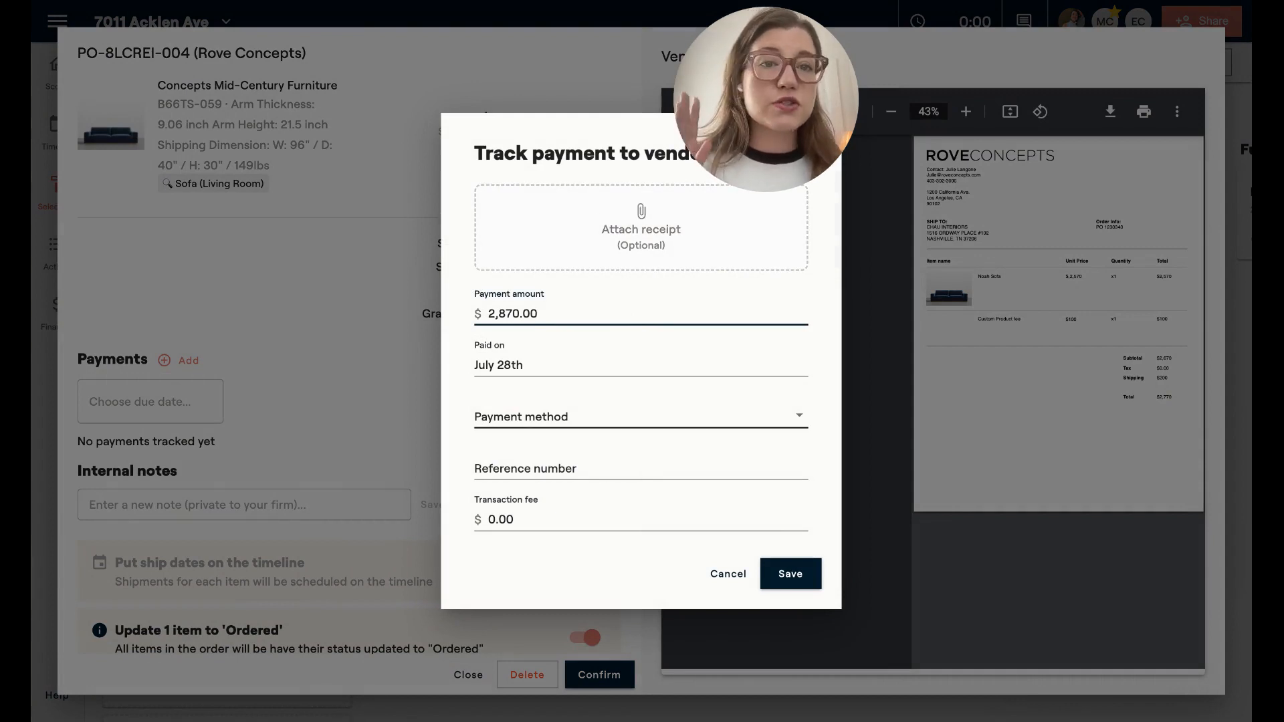
pyautogui.click(553, 421)
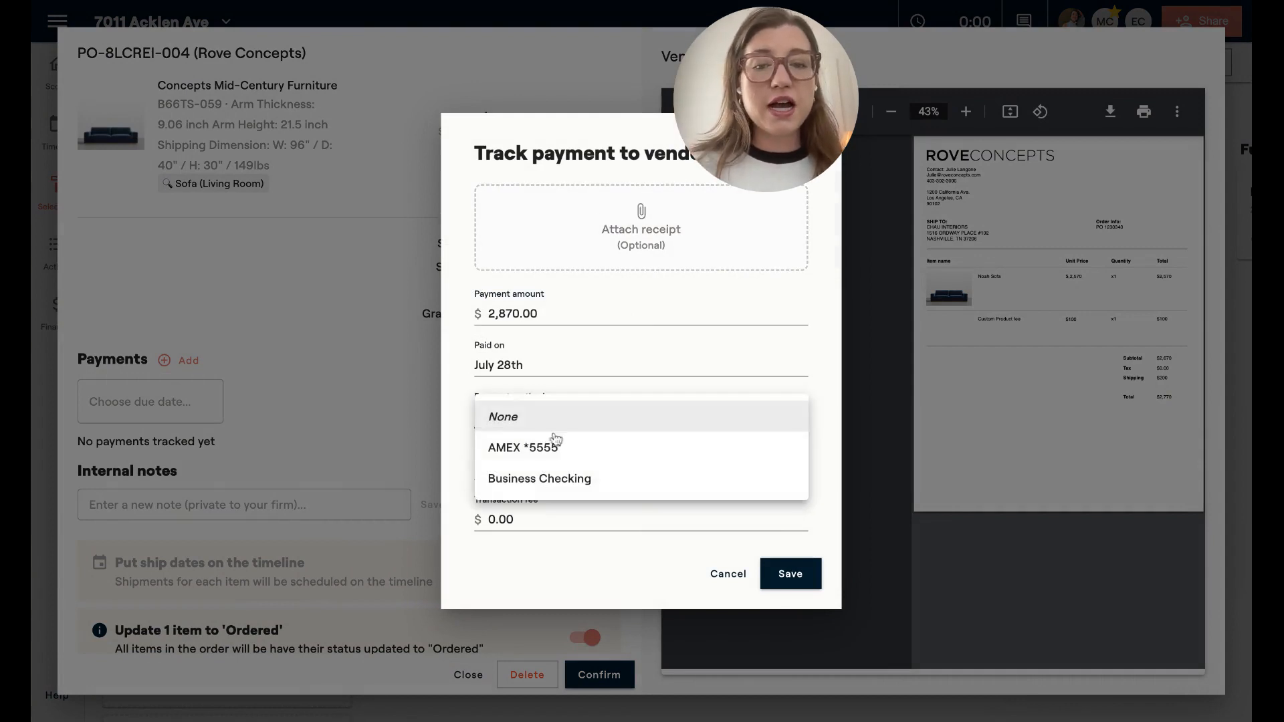
pyautogui.click(539, 446)
pyautogui.click(542, 424)
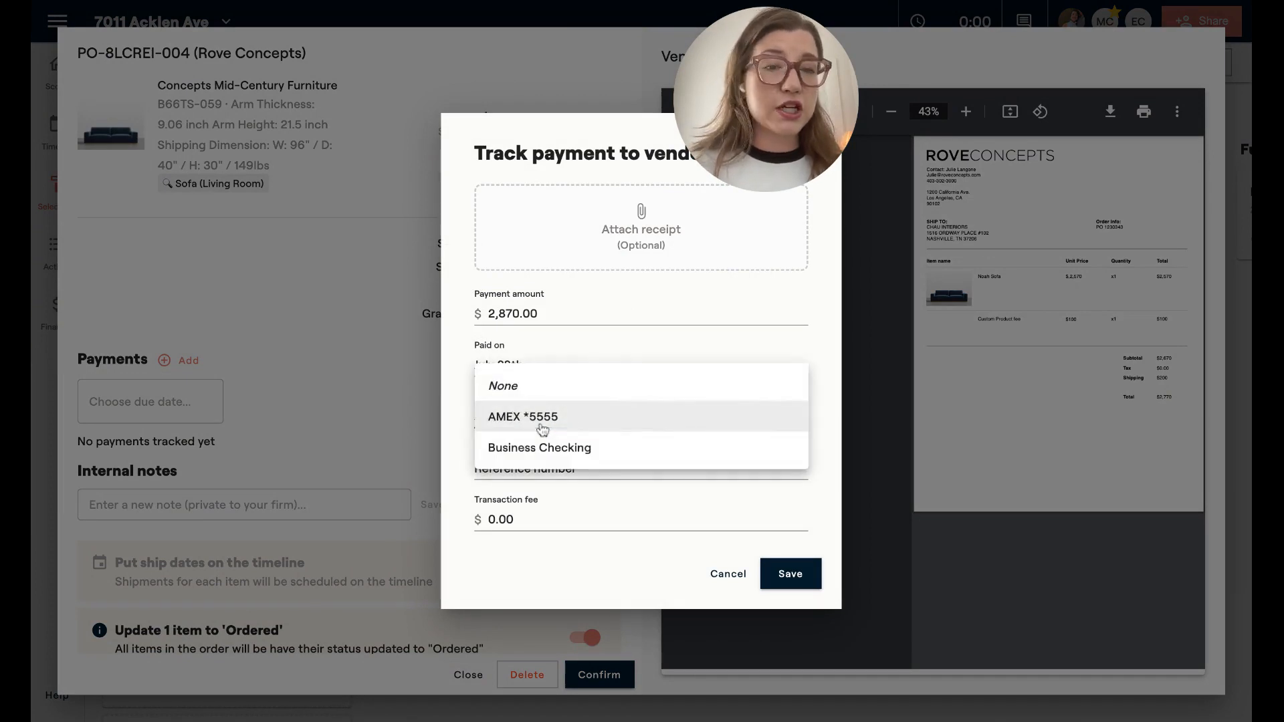
pyautogui.click(460, 441)
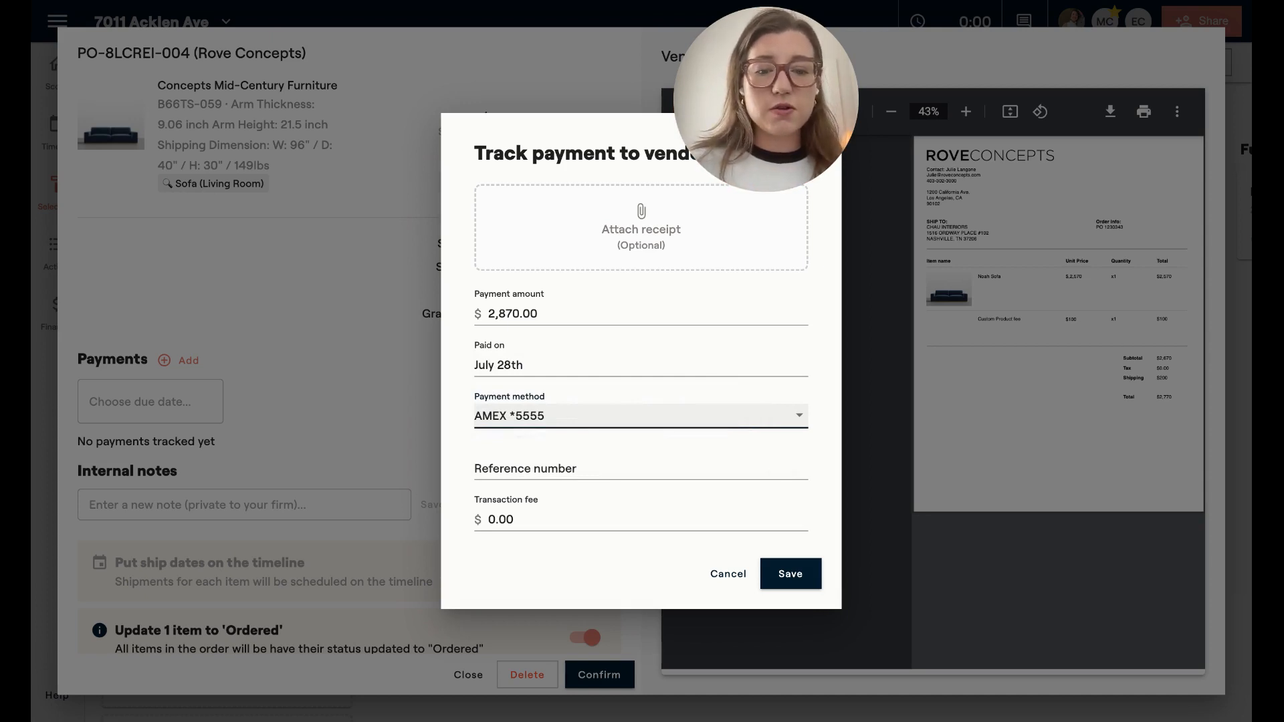
pyautogui.click(808, 582)
pyautogui.click(594, 676)
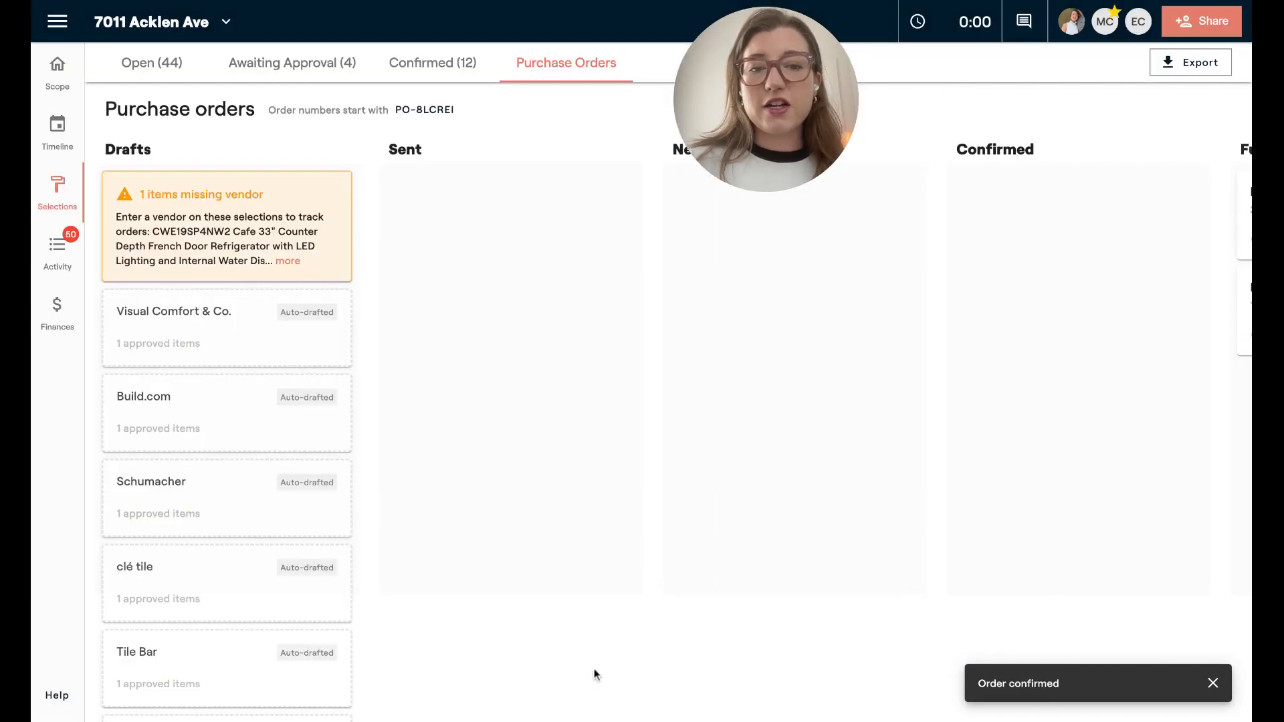
# Review the details of the Rove Concepts order among the fully paid purchase orders, and close it
pyautogui.hscroll(5, 949, 427)
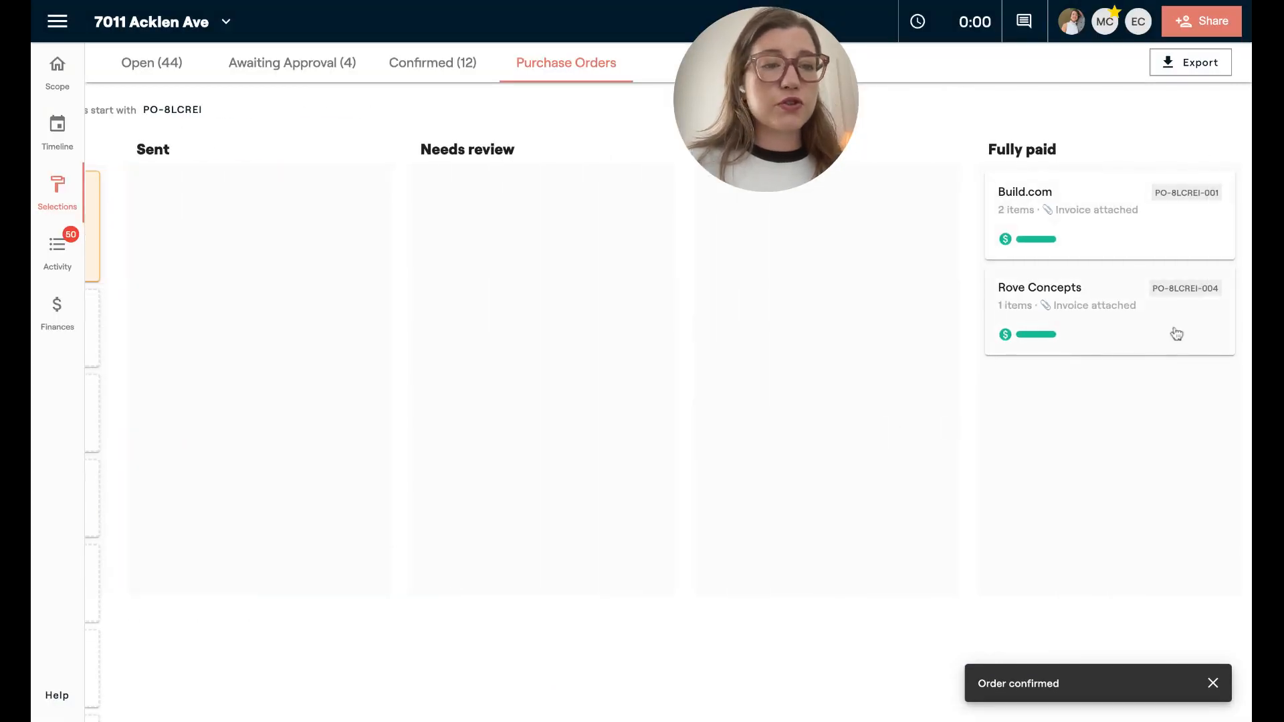
pyautogui.click(1081, 335)
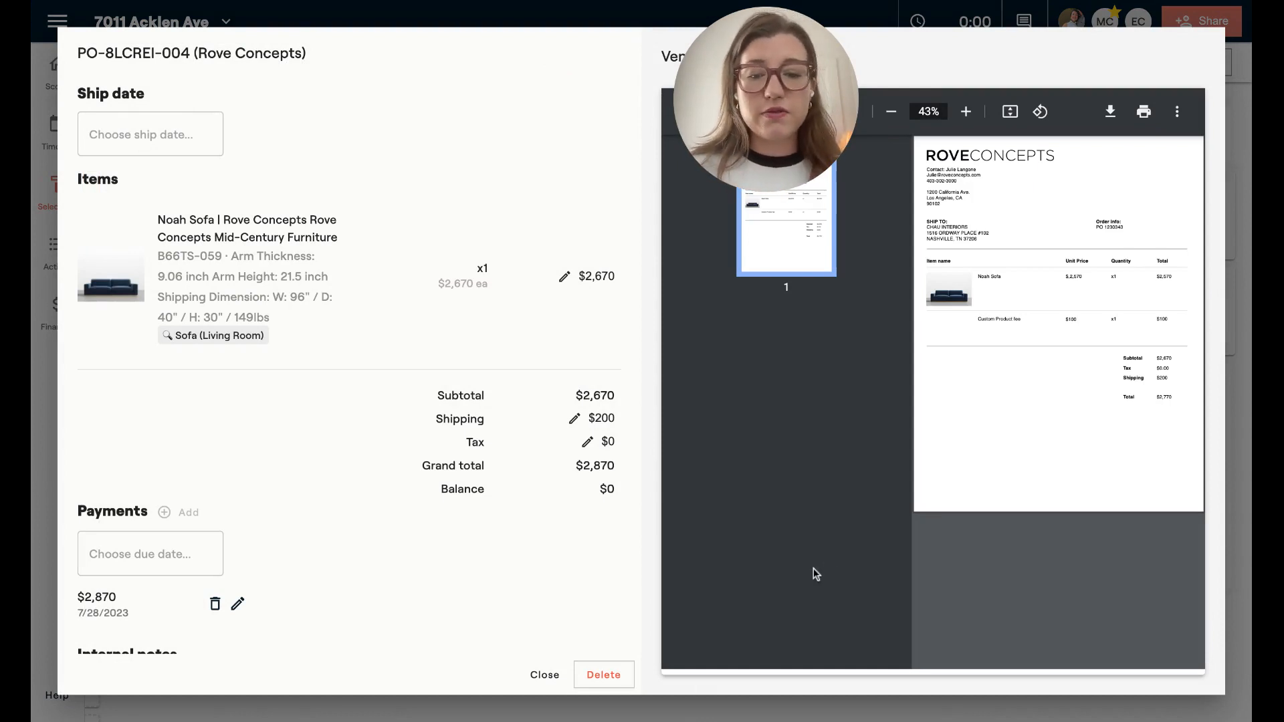
pyautogui.click(541, 677)
# Find the Sofa line in the project's finances overview by searching for "sofa"
pyautogui.click(65, 316)
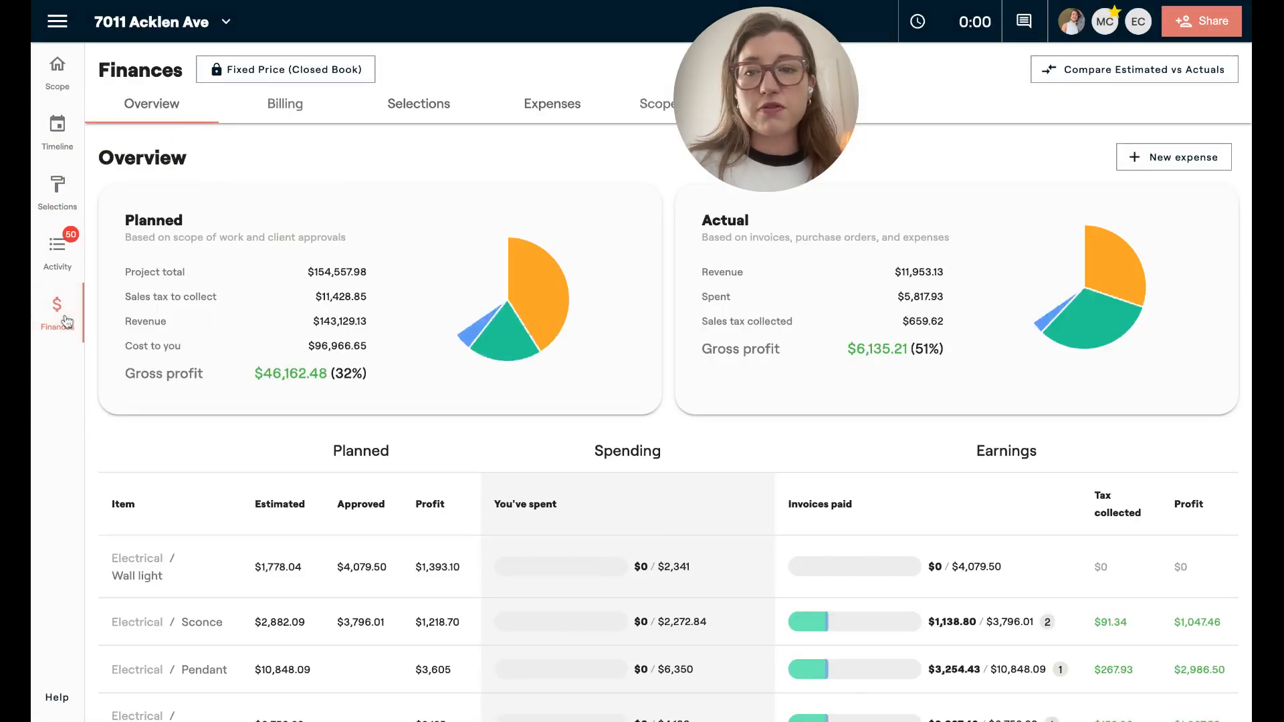
pyautogui.scroll(-4, 317, 460)
pyautogui.scroll(-3, 318, 468)
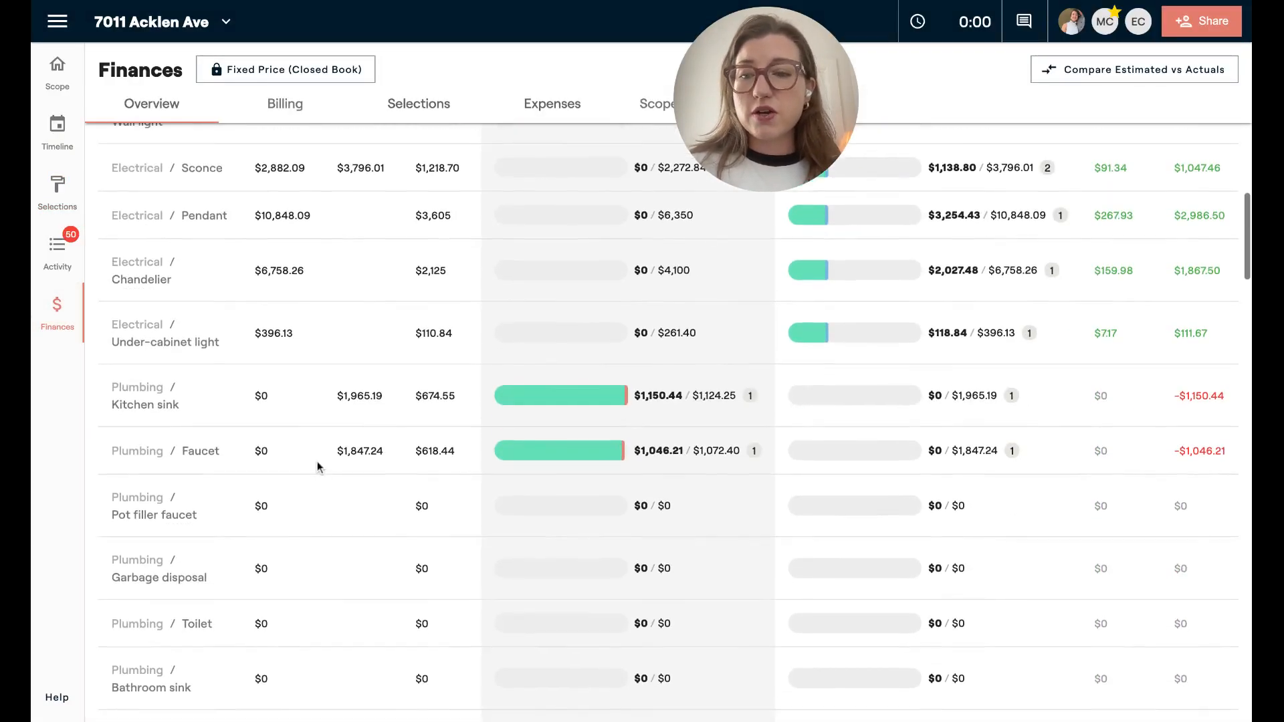
pyautogui.press('super+f')
pyautogui.write('sofa')
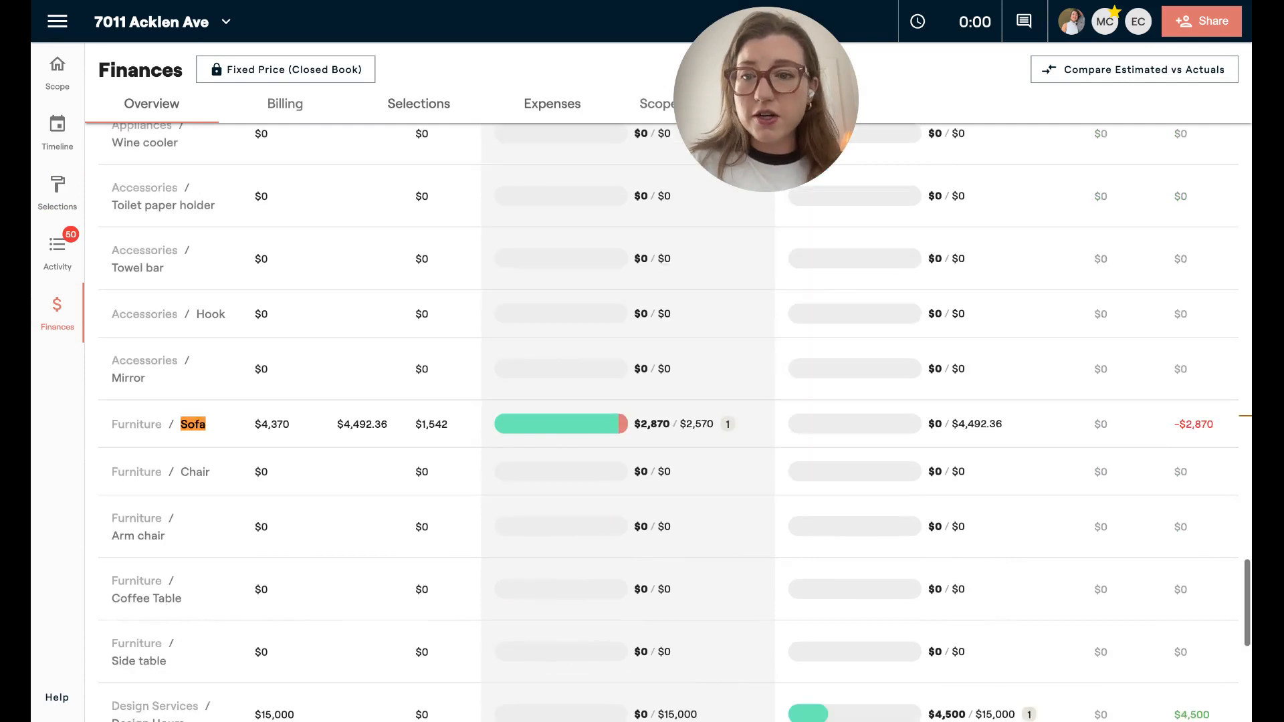
# Examine the Sofa line's spending breakdown and its profit, and end the text search
pyautogui.moveTo(537, 427)
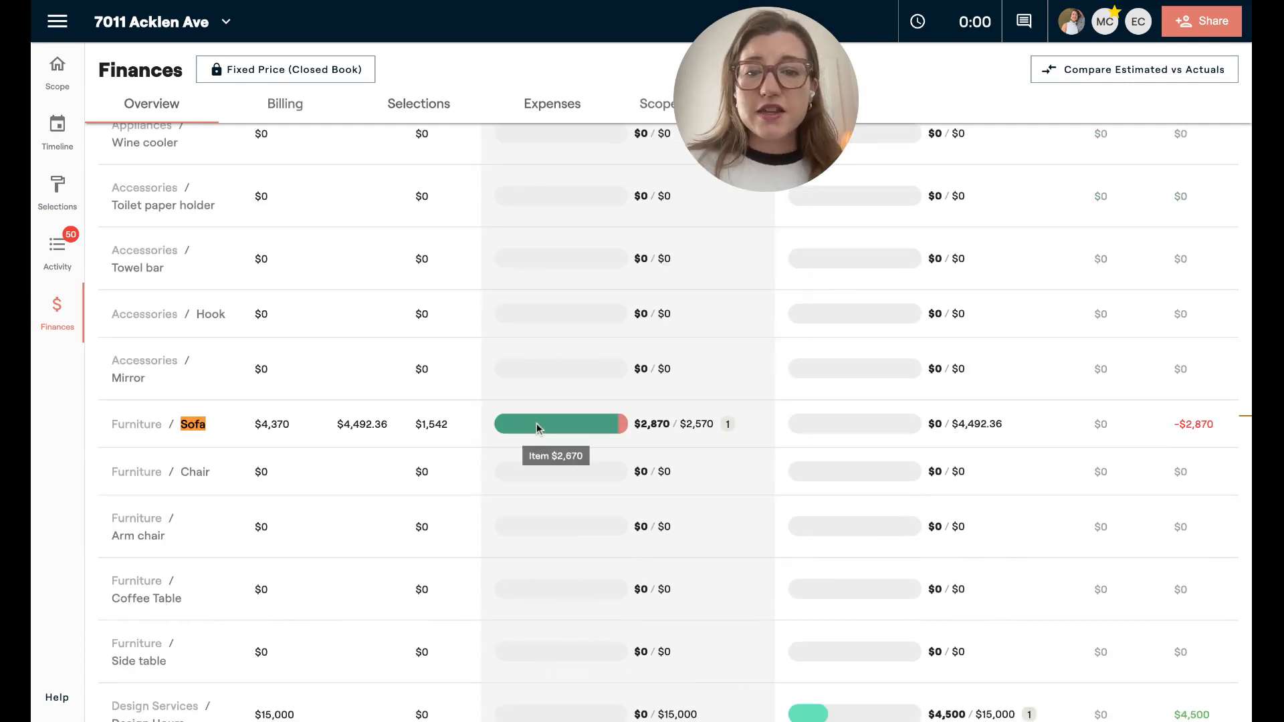
pyautogui.moveTo(621, 429)
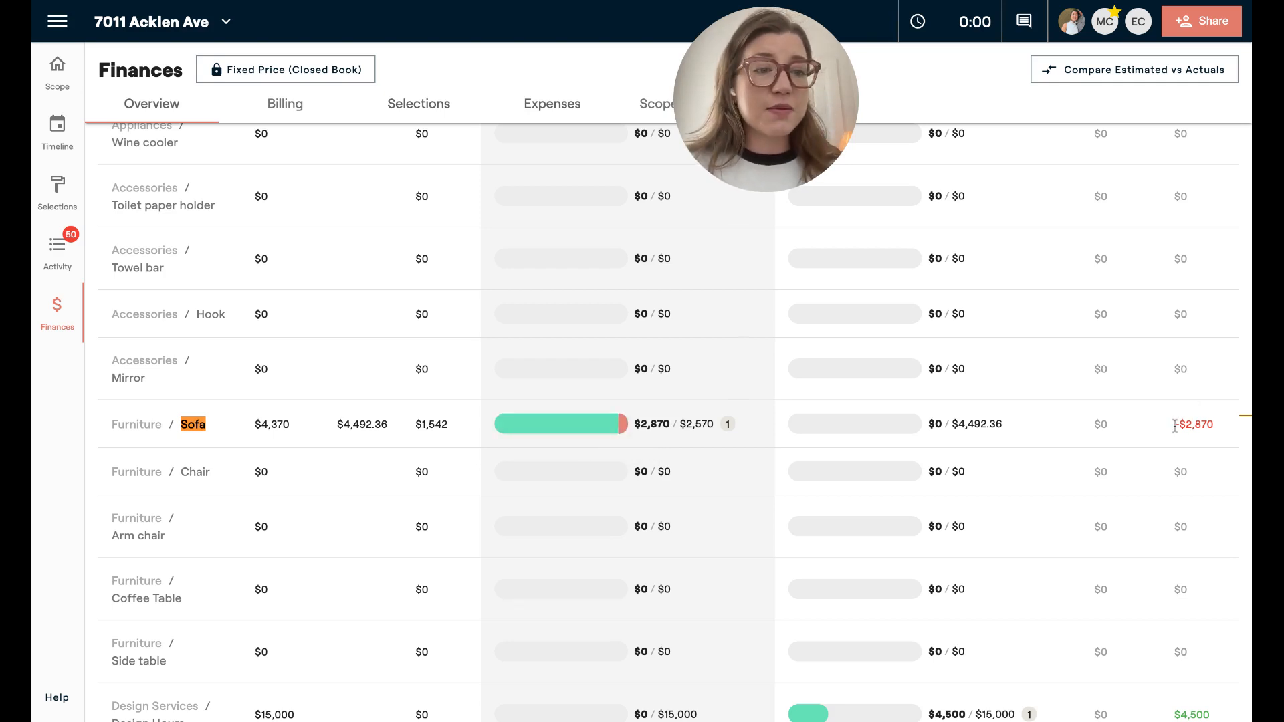
pyautogui.moveTo(1175, 426); pyautogui.dragTo(1228, 428)
pyautogui.click(1223, 427)
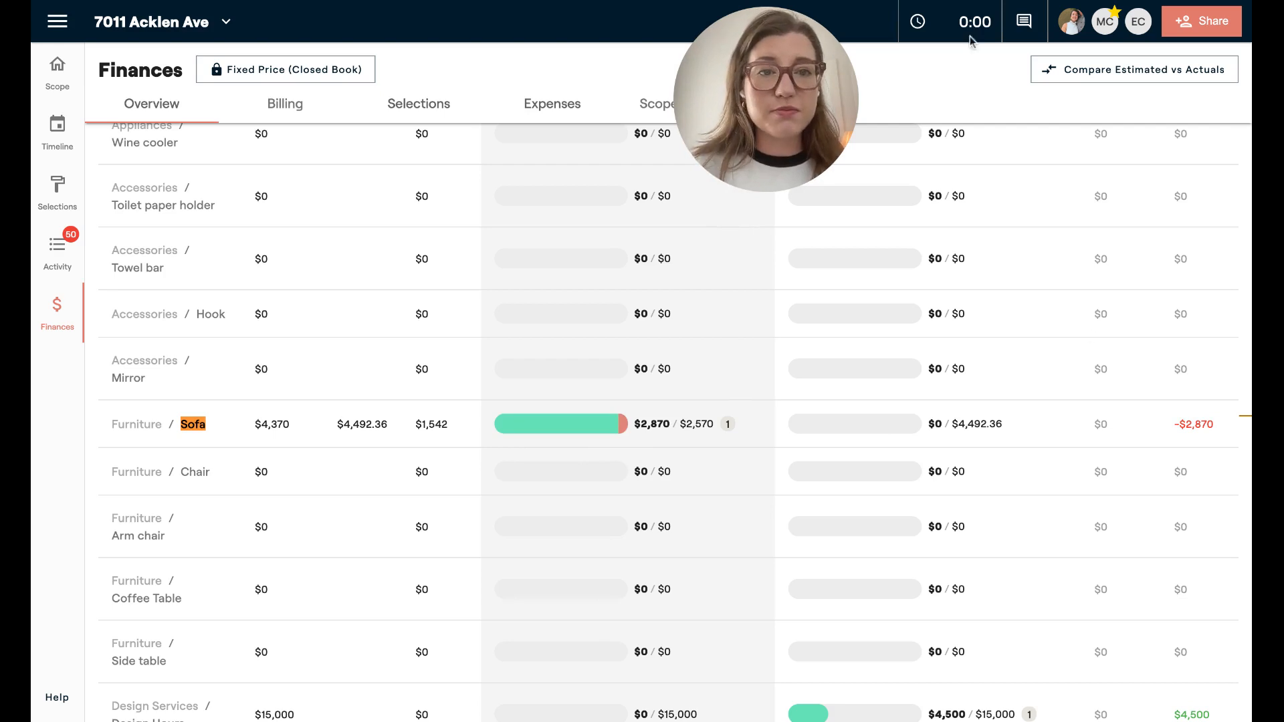
pyautogui.press('Escape')
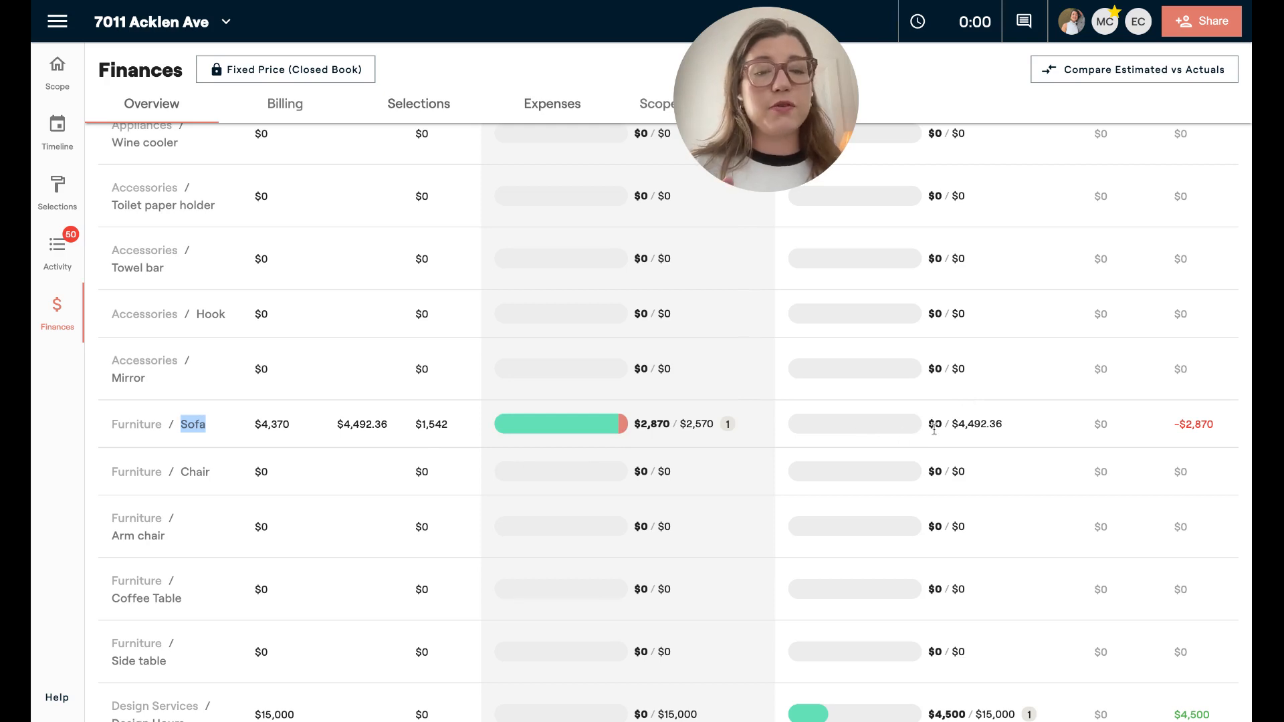
pyautogui.click(204, 426)
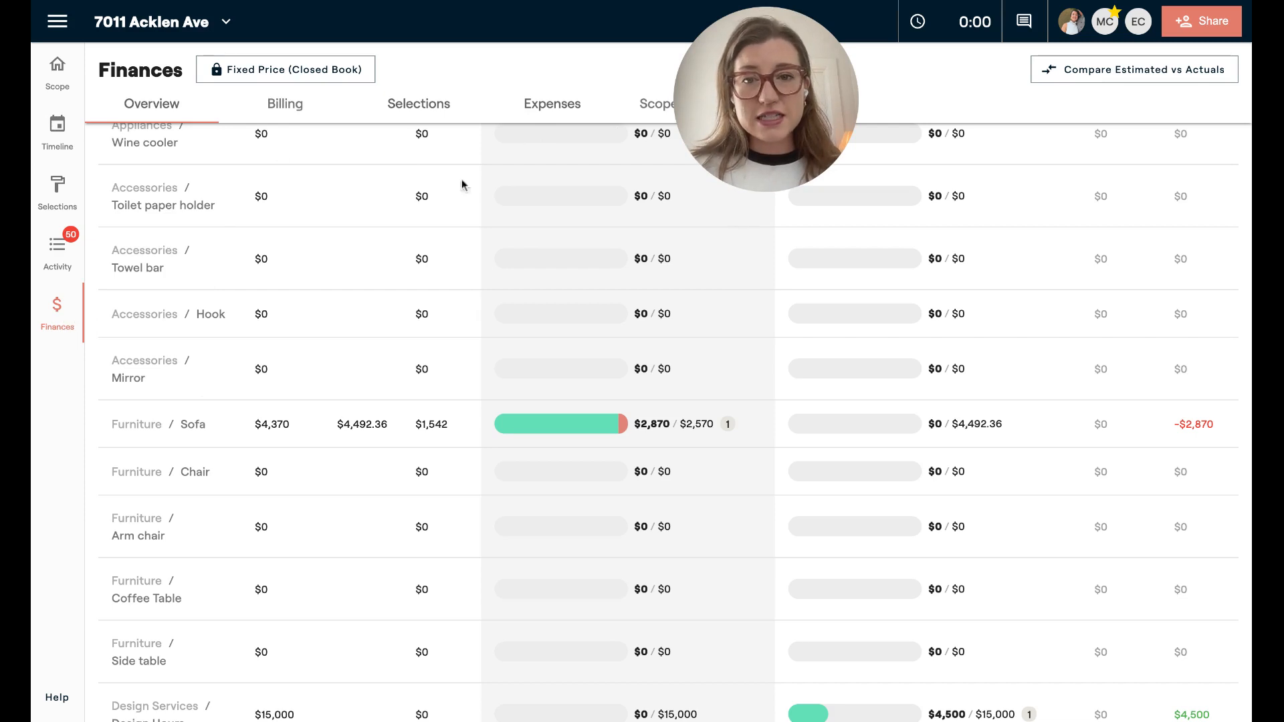
# Start a new project expense named "Delivery" with the AMEX card as its payment method
pyautogui.click(548, 109)
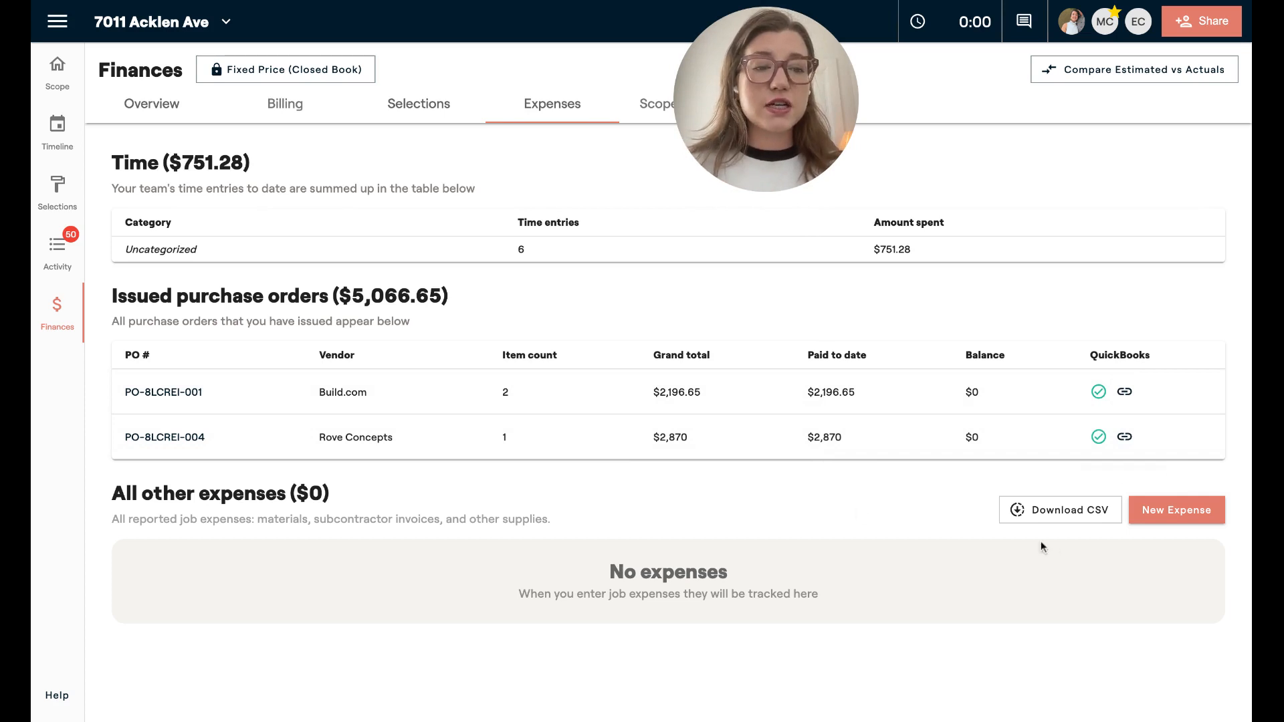
pyautogui.click(1161, 512)
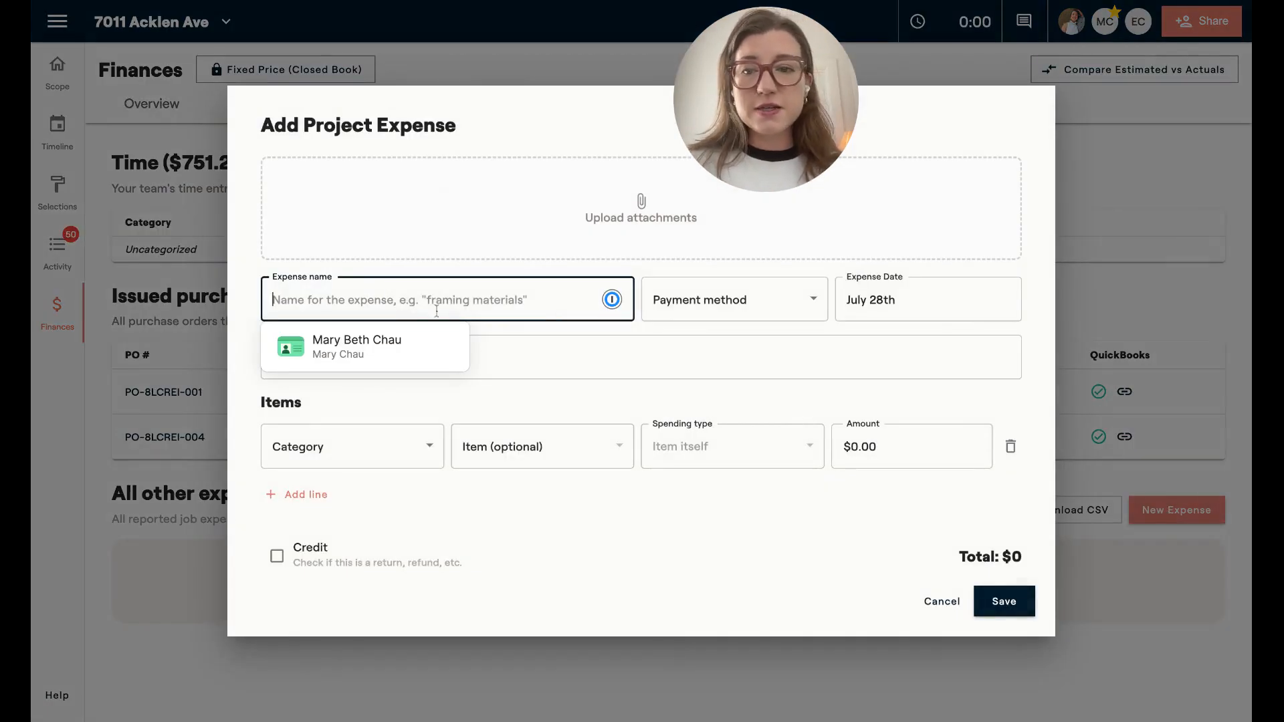
pyautogui.write('Delivery')
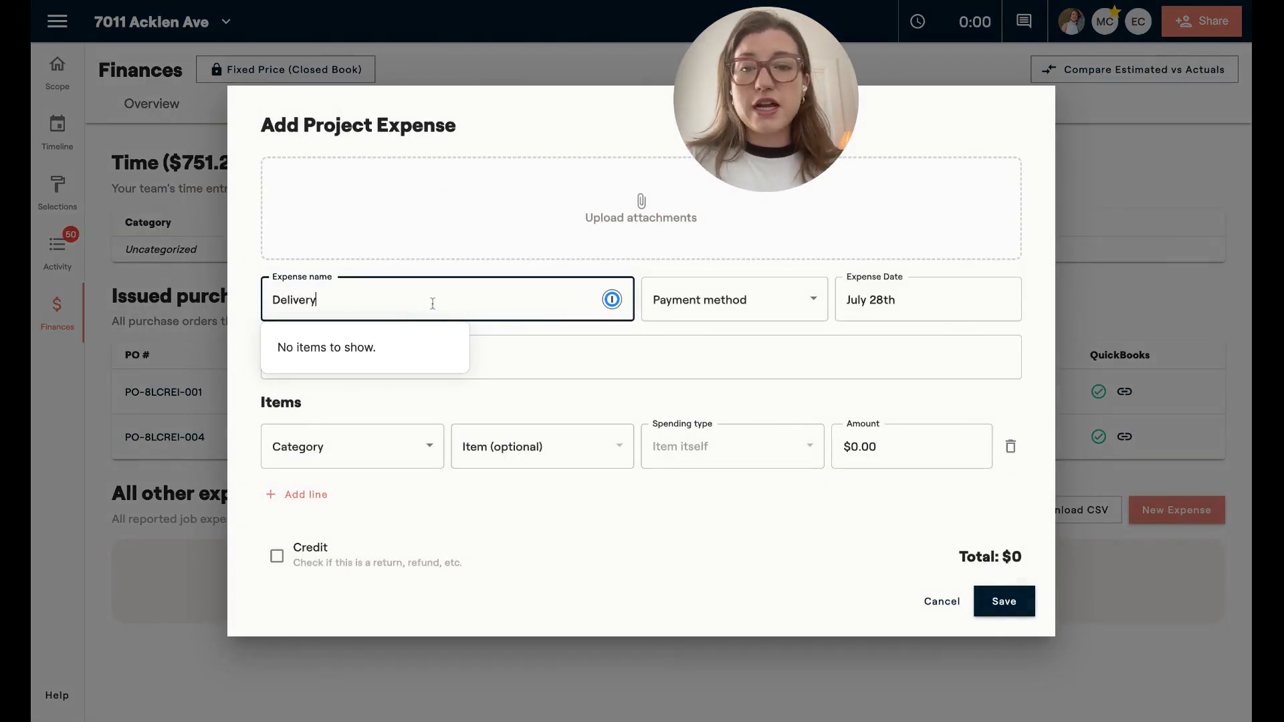
pyautogui.click(555, 351)
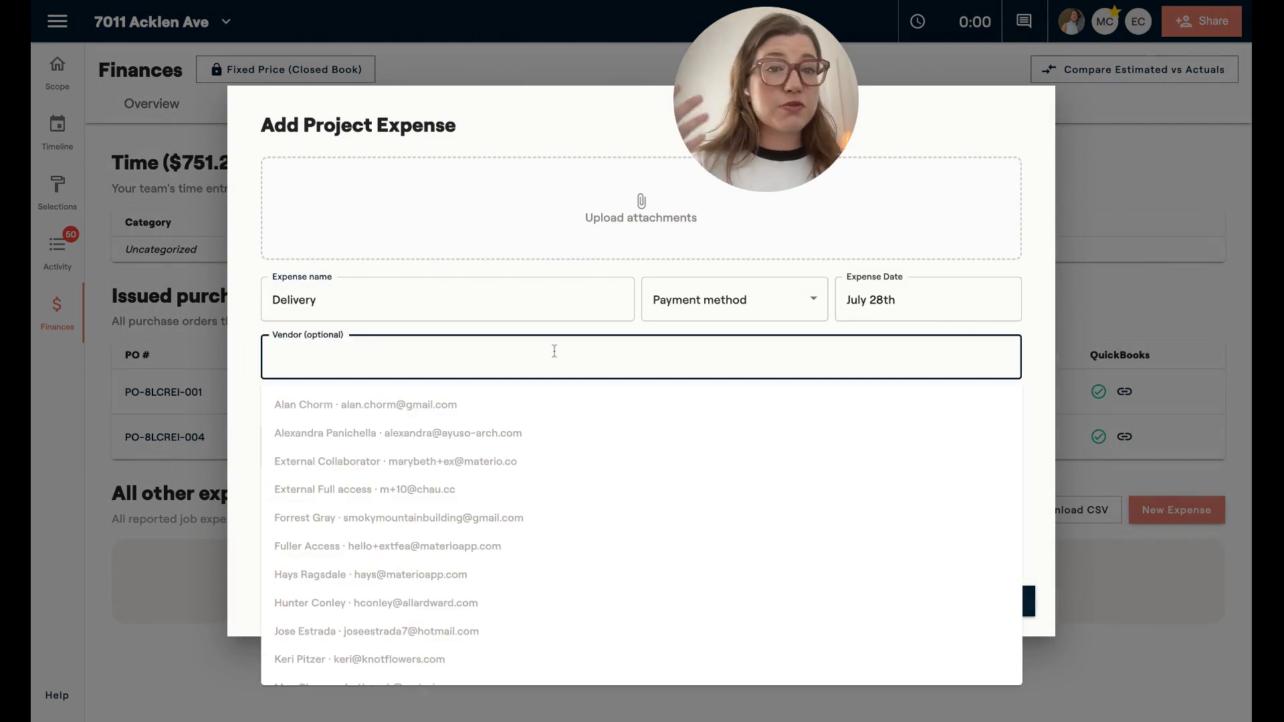
pyautogui.click(543, 264)
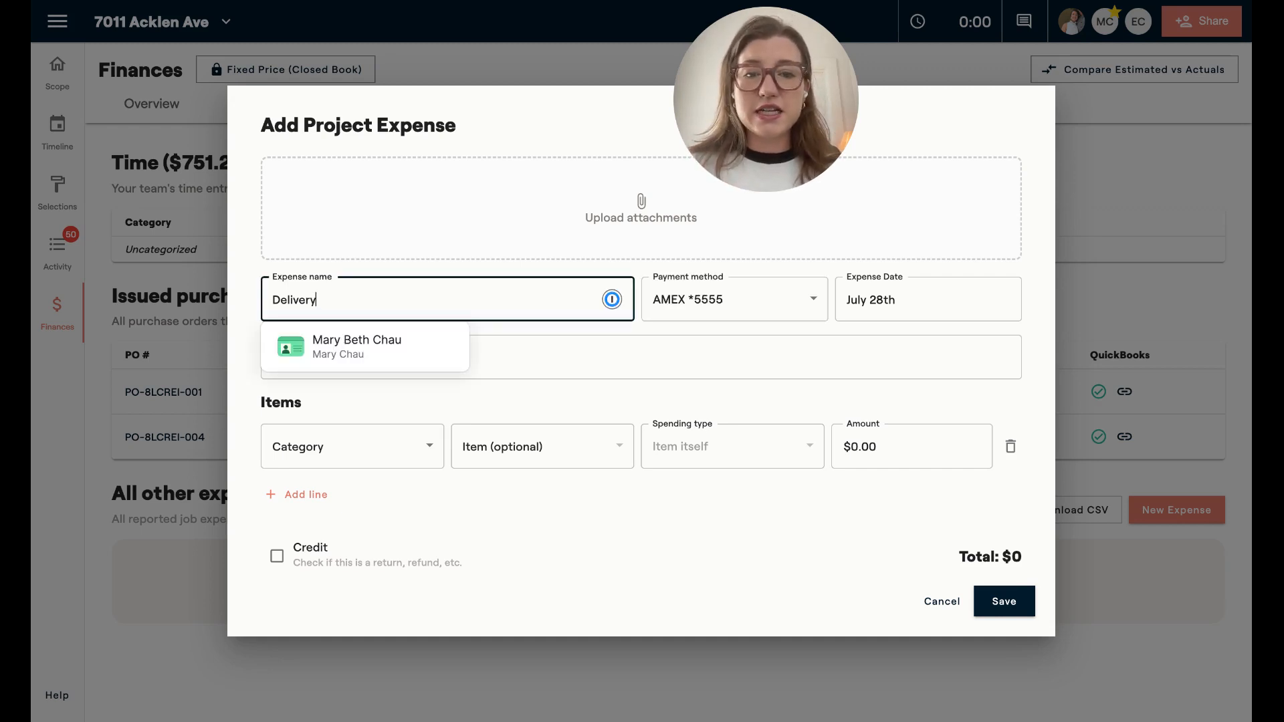
pyautogui.click(711, 298)
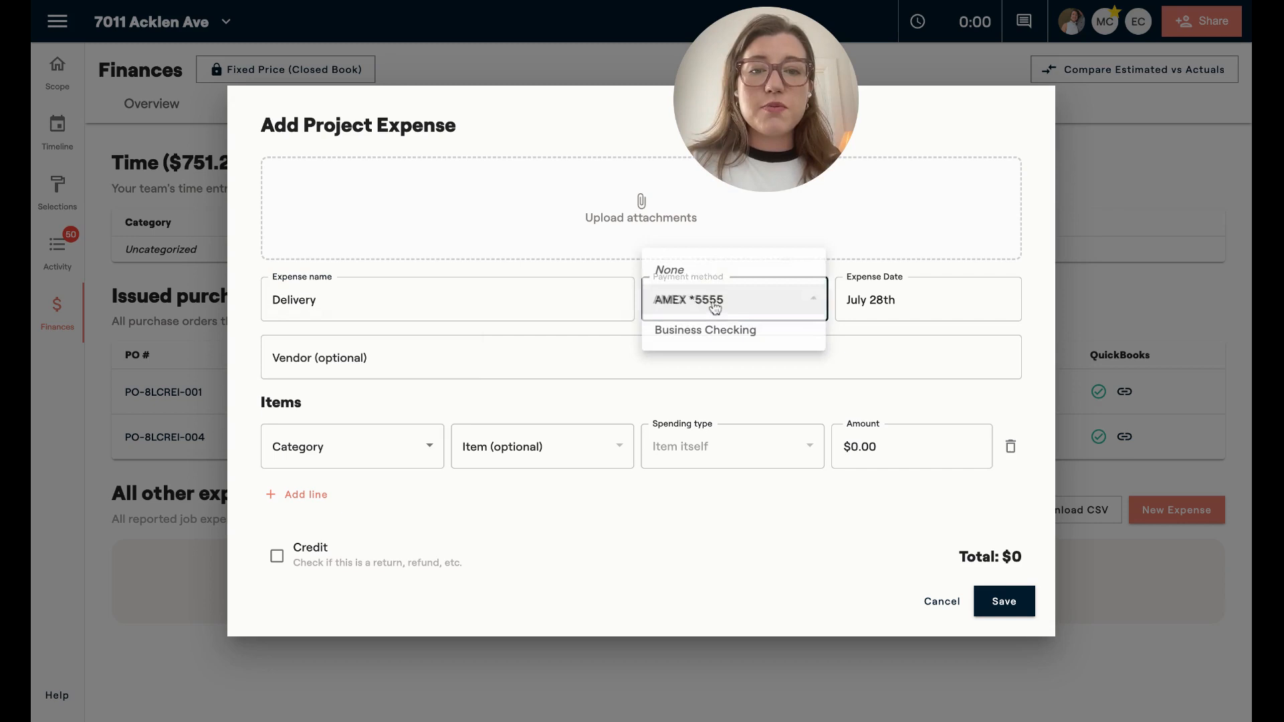
pyautogui.click(779, 294)
# Set the expense's vendor to "Guy's Delivery" and attach the delivery receipt PDF
pyautogui.click(388, 358)
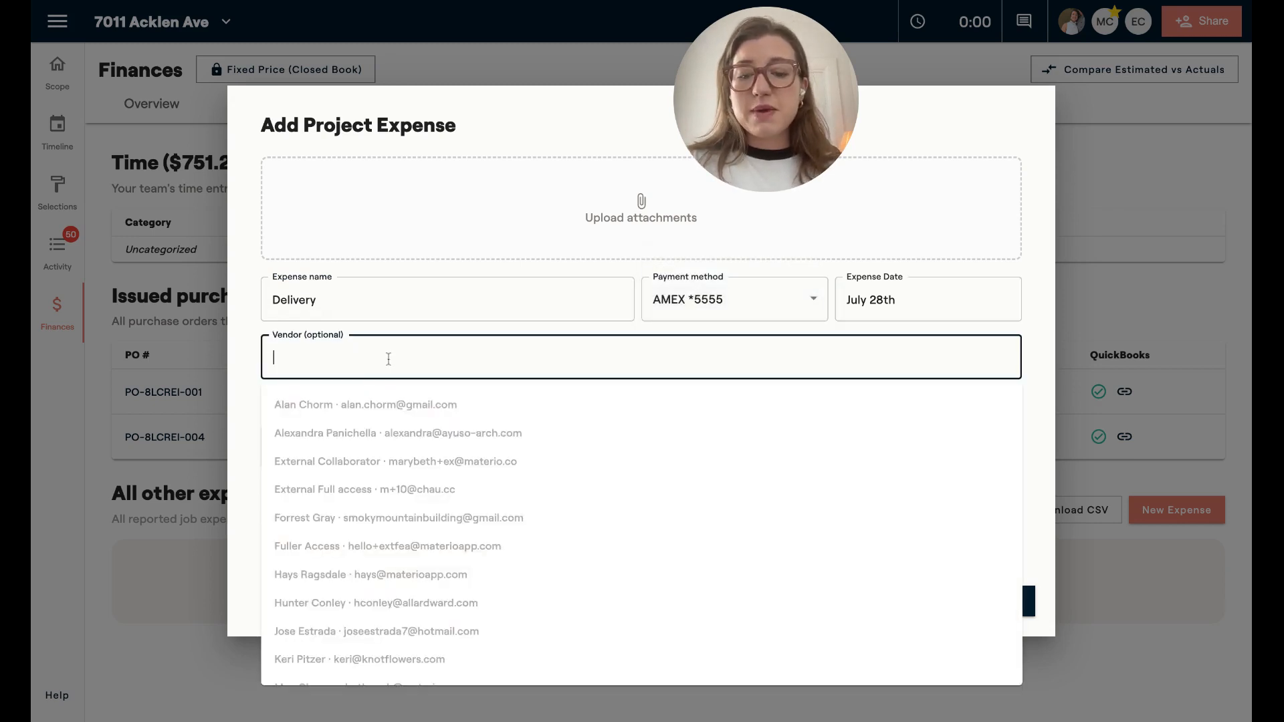
pyautogui.write("Guy's Delivery")
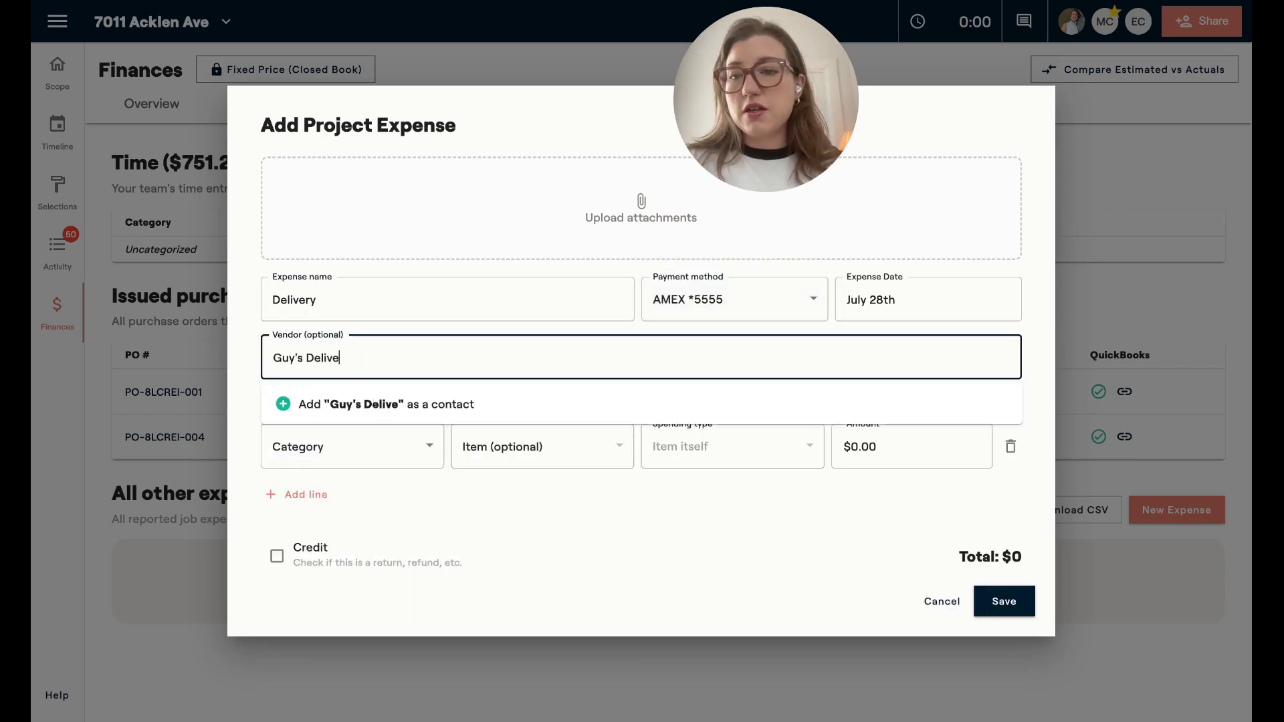
pyautogui.click(416, 511)
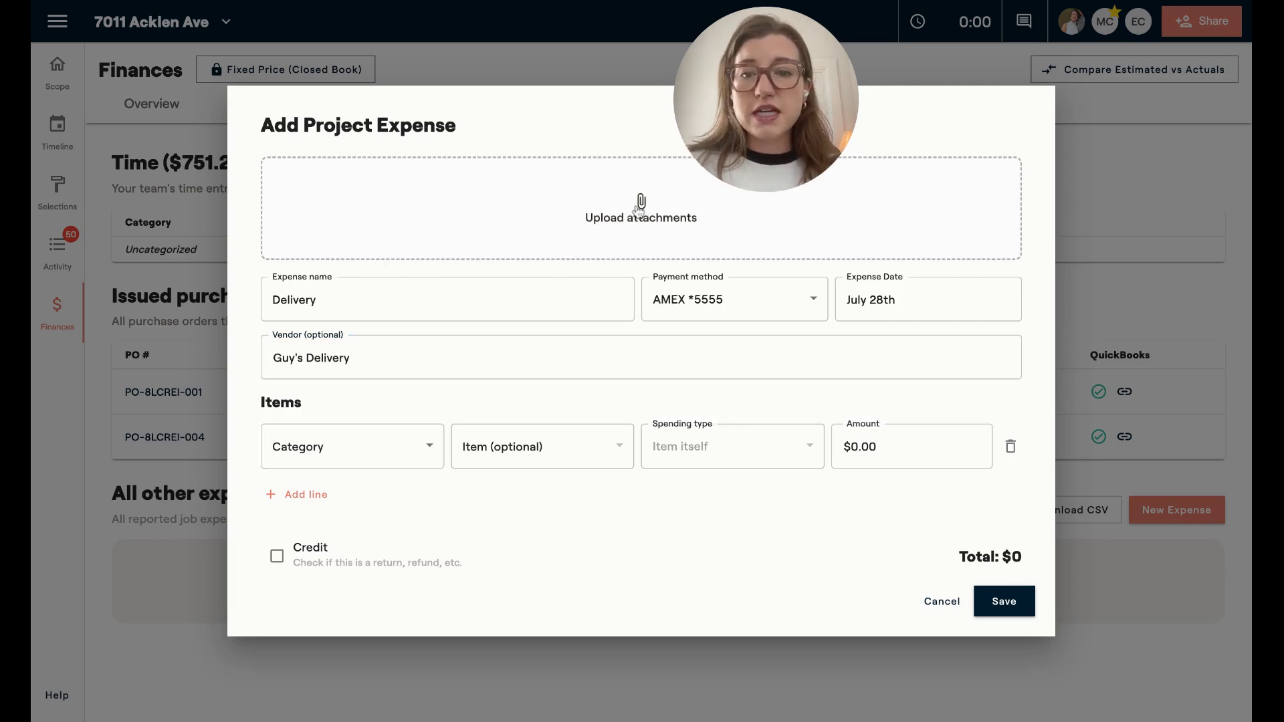
pyautogui.click(638, 212)
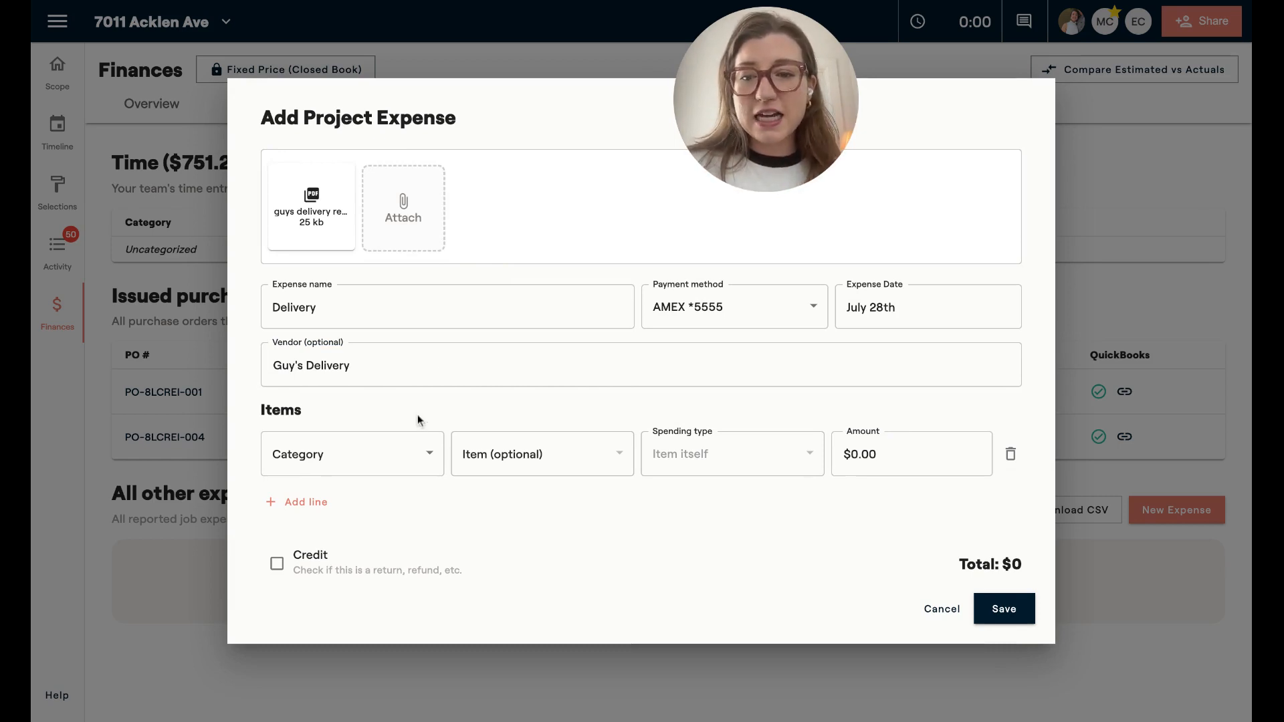
# Assign the expense line to the Furniture category and the living room Sofa, with Installation as its spending type
pyautogui.click(418, 456)
pyautogui.click(347, 655)
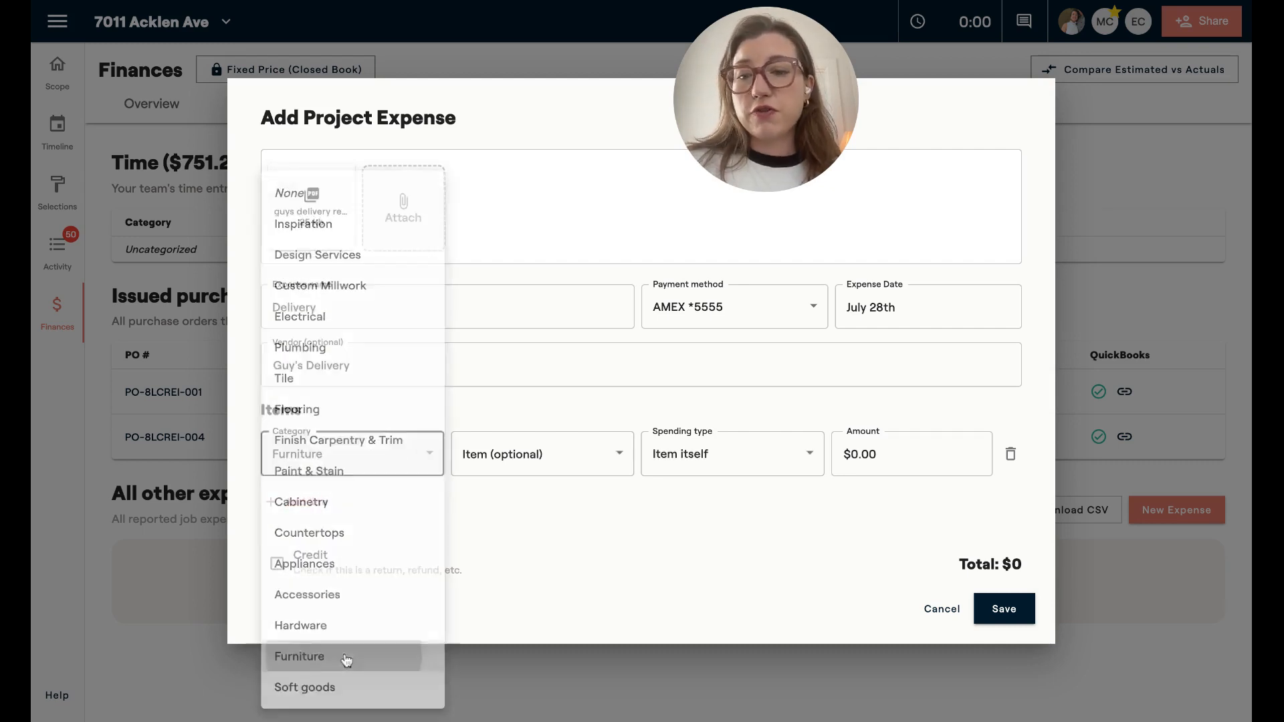
pyautogui.click(485, 462)
pyautogui.click(484, 483)
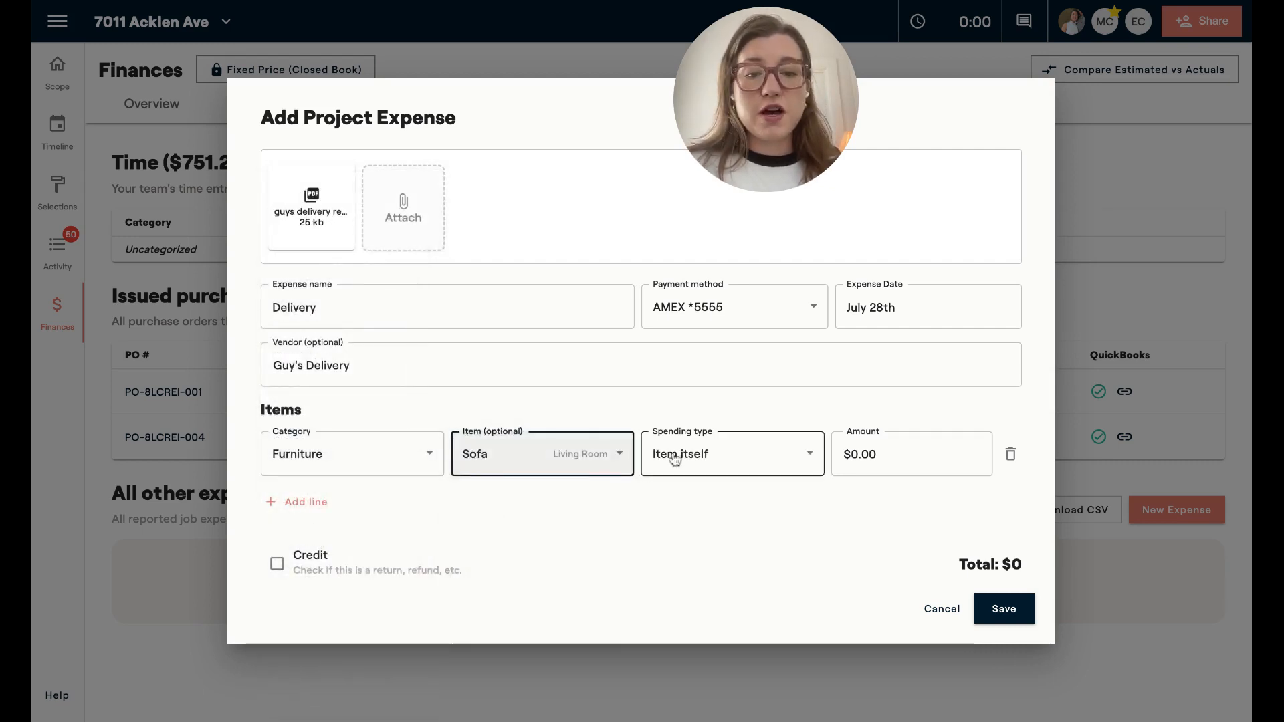
pyautogui.click(676, 454)
pyautogui.click(684, 548)
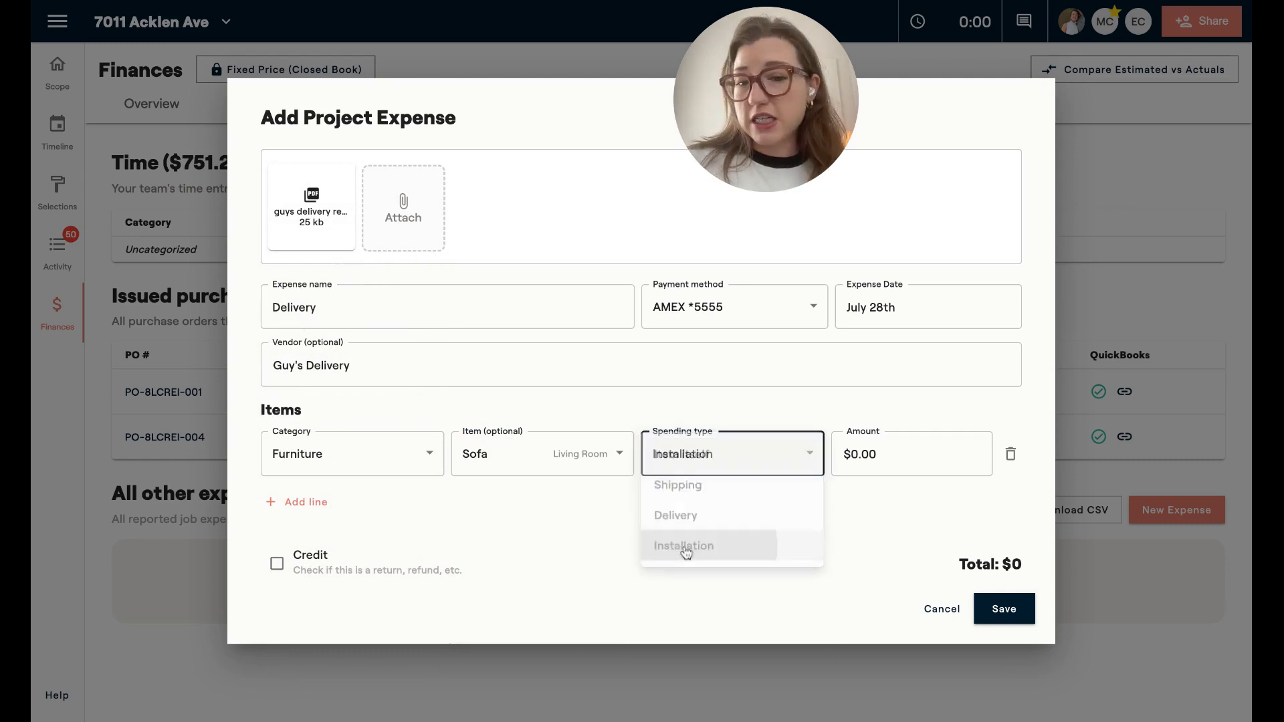
# Set the expense line's amount to $132 and save the delivery expense
pyautogui.click(952, 443)
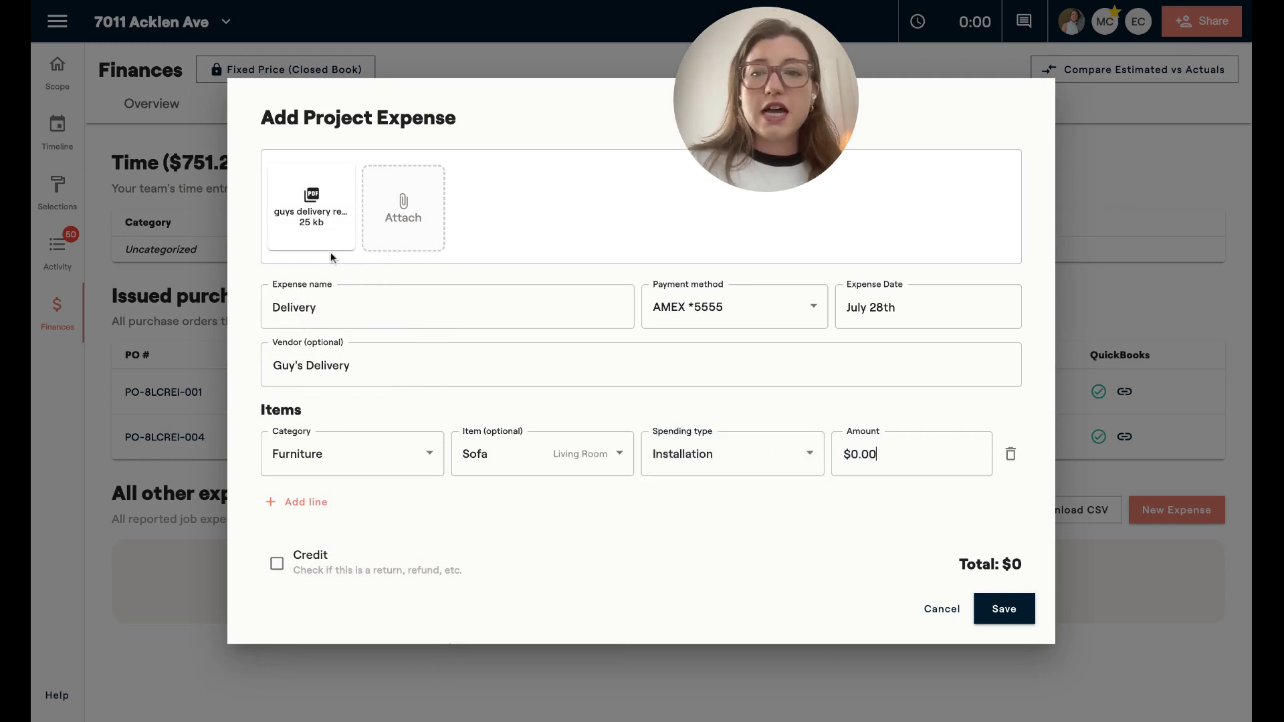
pyautogui.moveTo(309, 210)
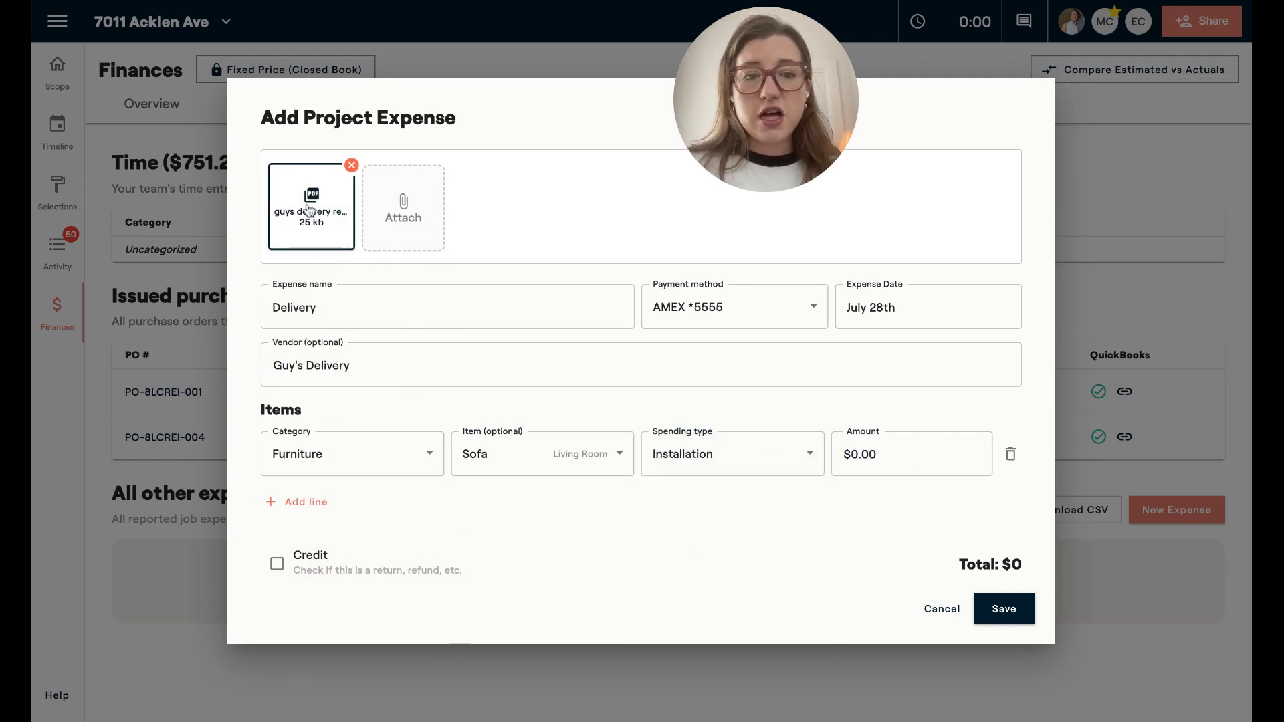
pyautogui.click(848, 454)
pyautogui.write('132')
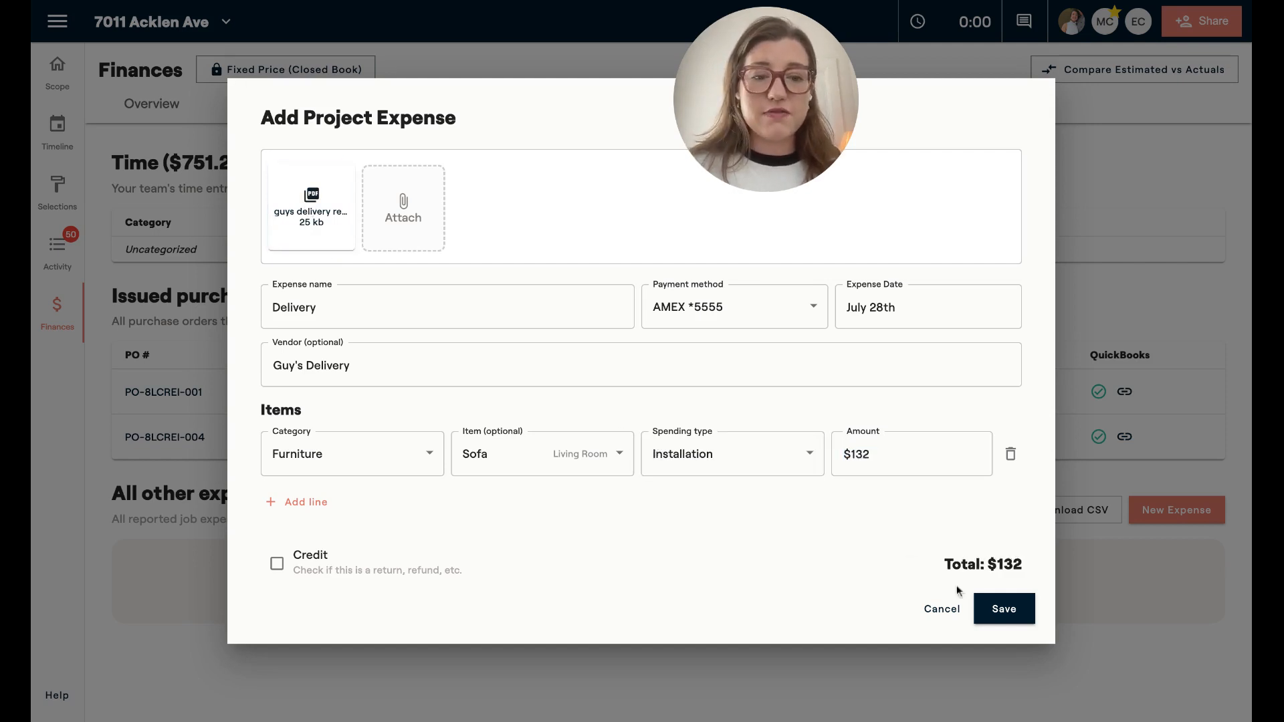
pyautogui.click(1010, 611)
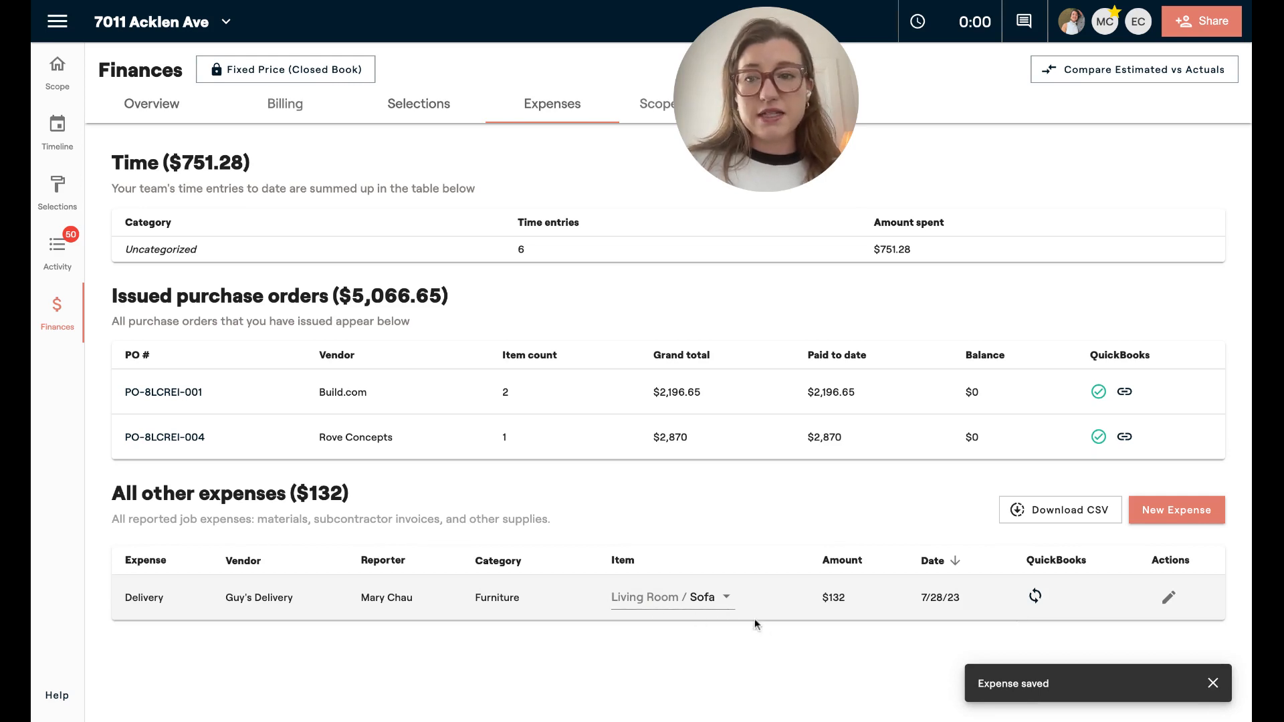
# Find the Sofa line in the finances overview by searching for "sofa" and check its updated spending breakdown
pyautogui.click(159, 113)
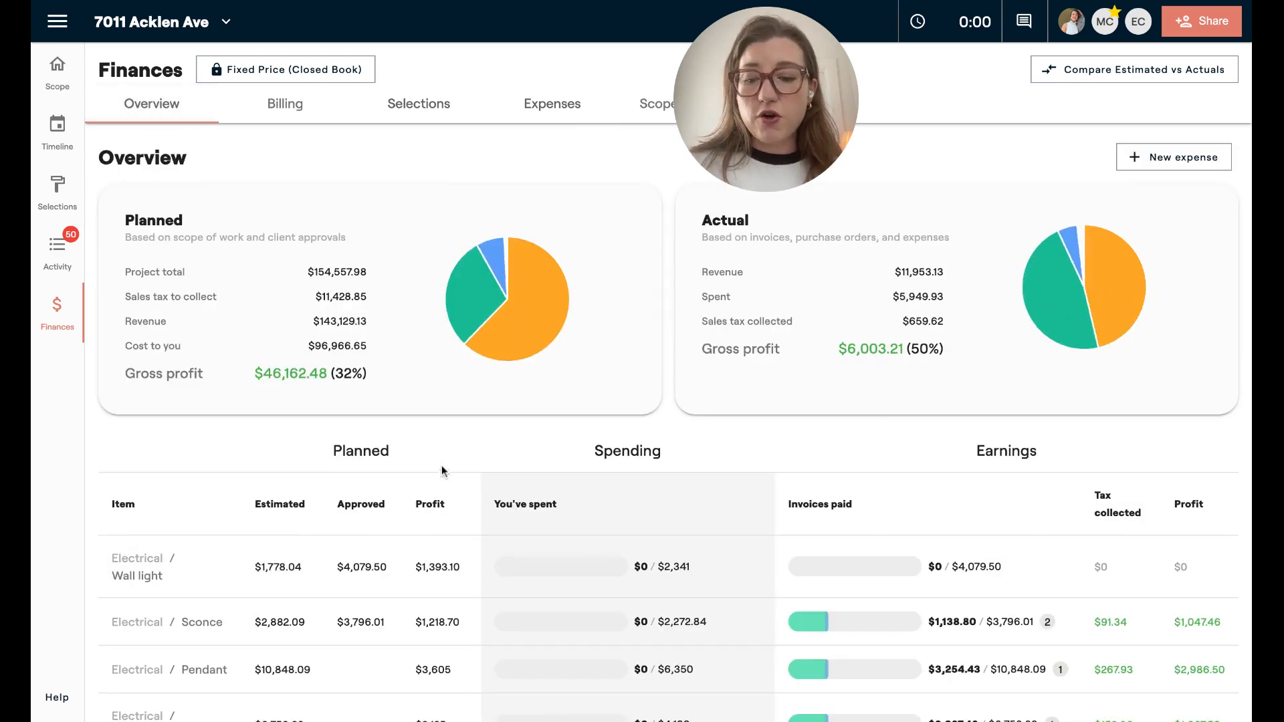
pyautogui.hotkey('ctrl', 'f')
pyautogui.write('sofa')
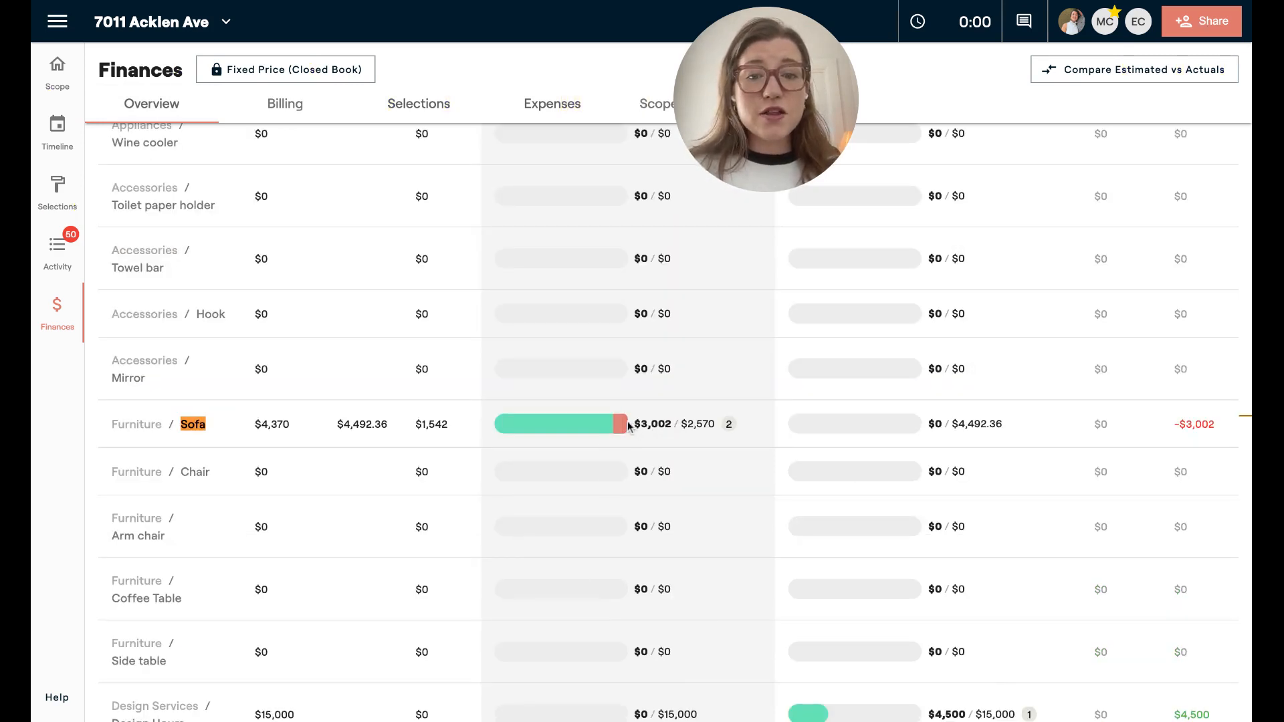
pyautogui.moveTo(627, 425)
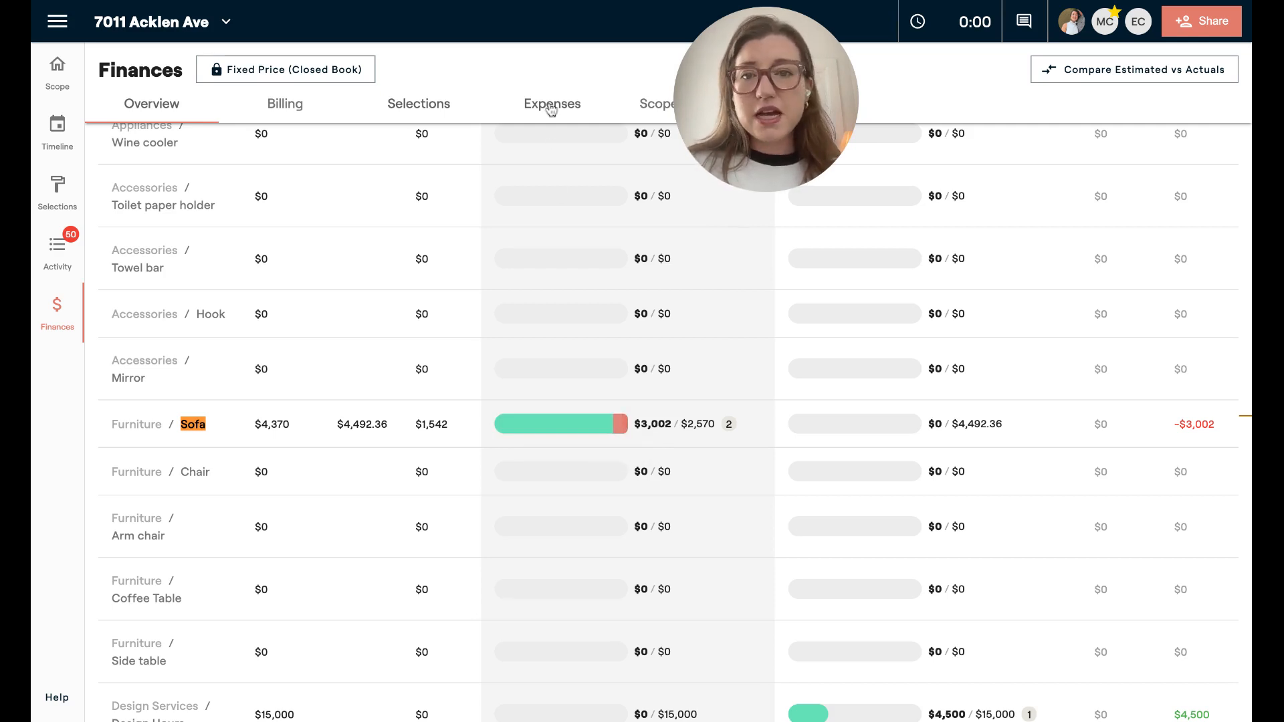
# Start a new invoice draft in the project's billing
pyautogui.click(274, 109)
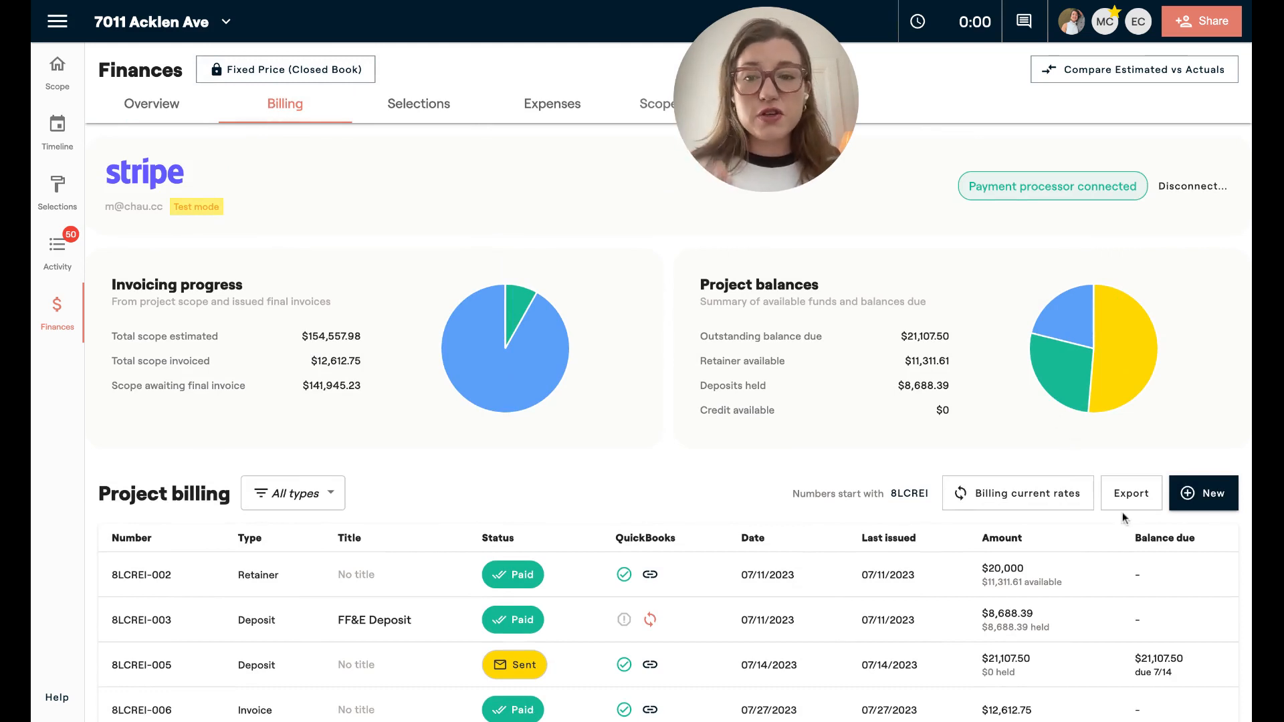
pyautogui.click(1208, 499)
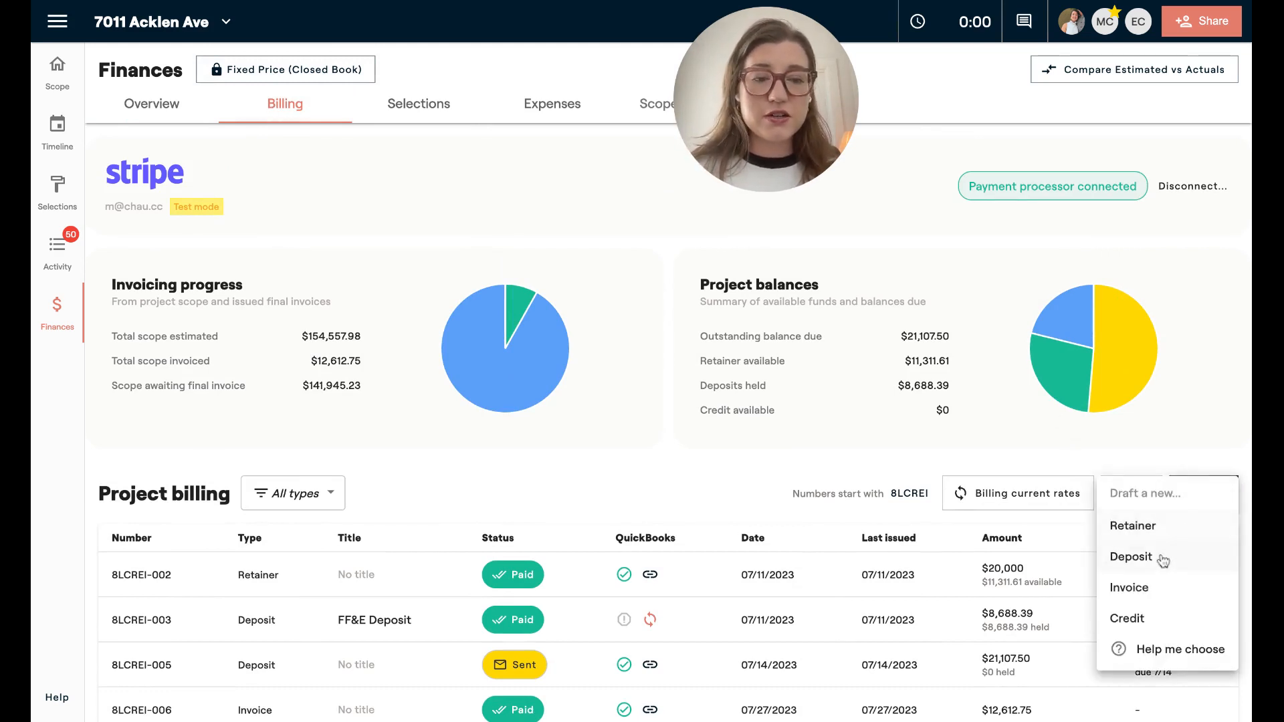
pyautogui.click(1151, 589)
# Add the living room Sofa from the project scope to the invoice at its full remaining balance
pyautogui.click(637, 447)
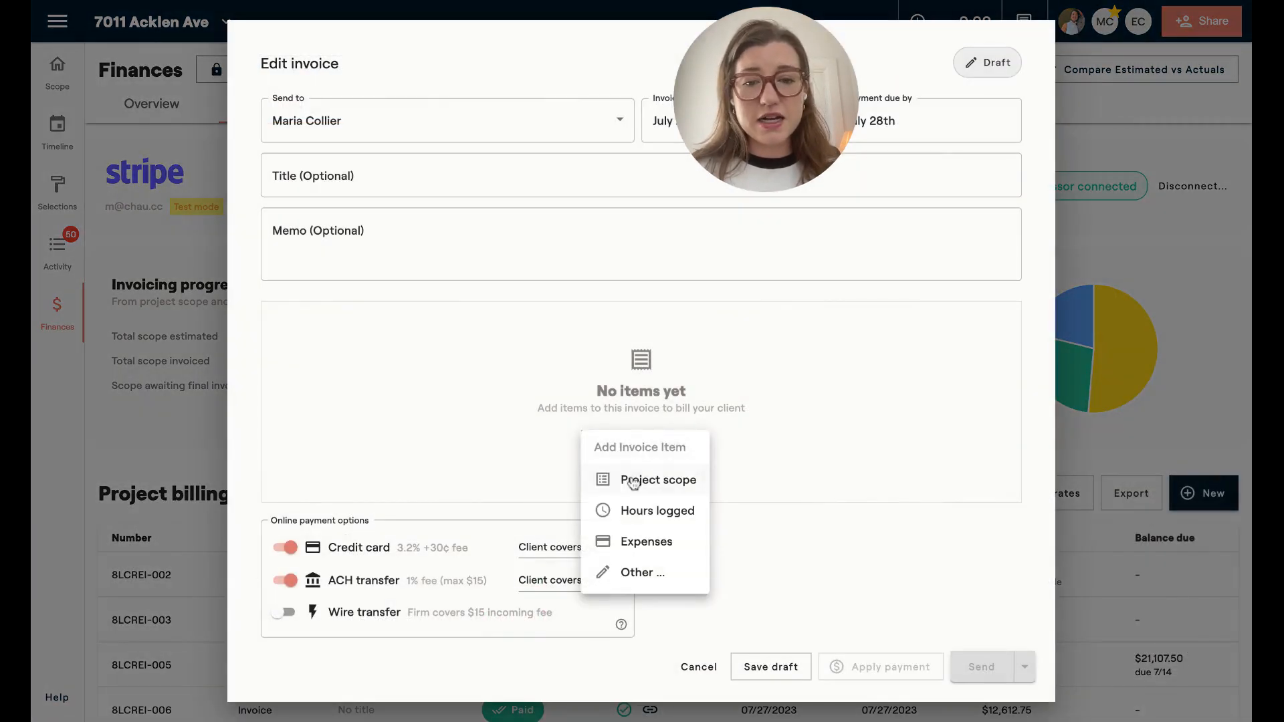
pyautogui.click(632, 488)
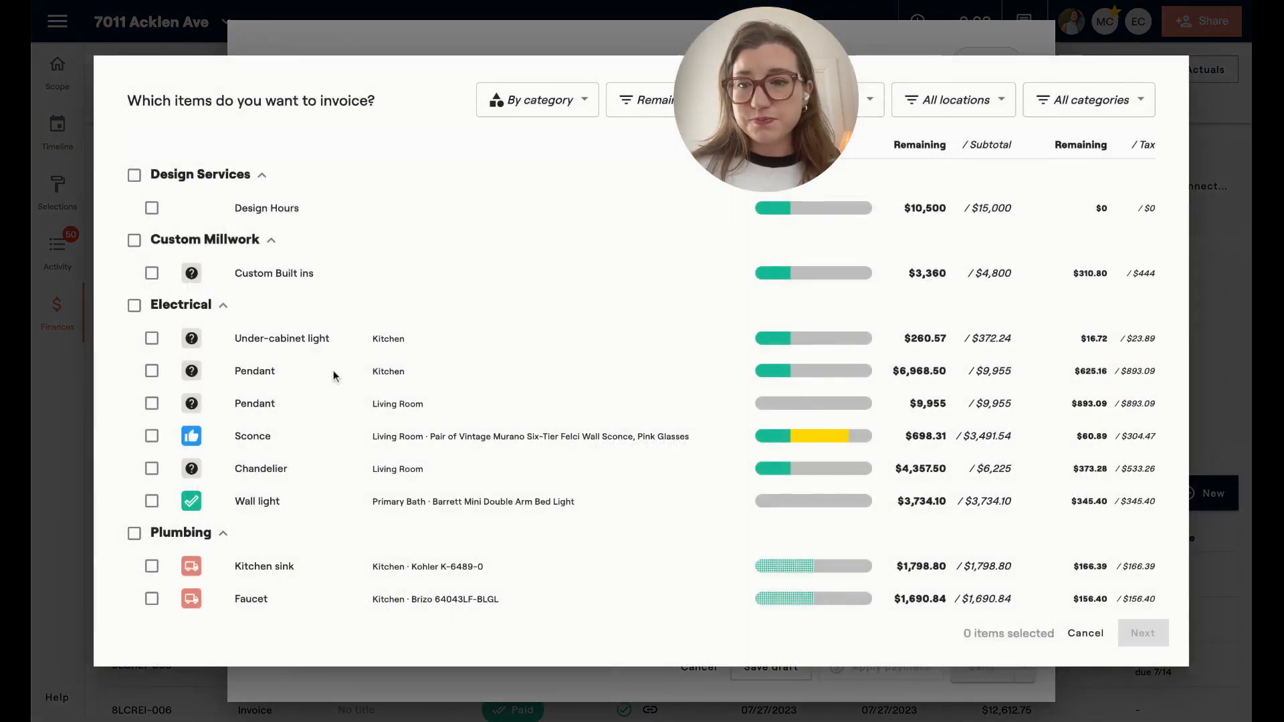
pyautogui.scroll(-10, 288, 435)
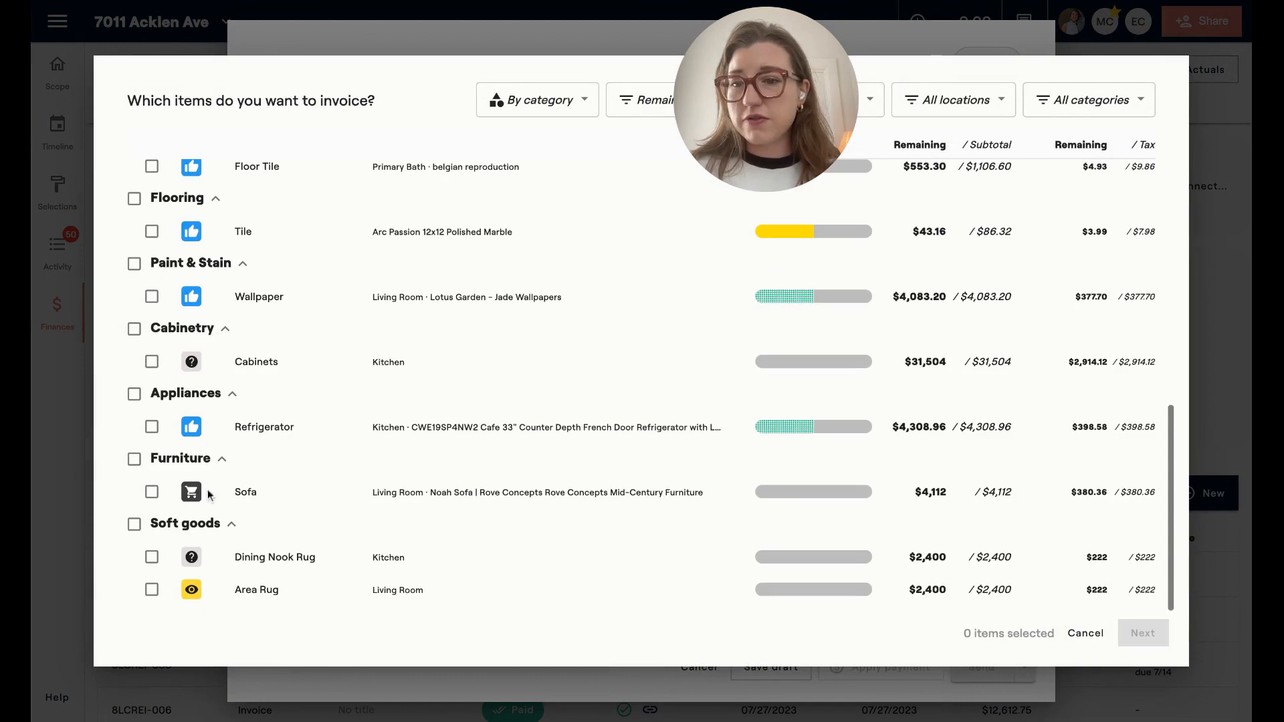
pyautogui.click(152, 493)
pyautogui.click(1138, 632)
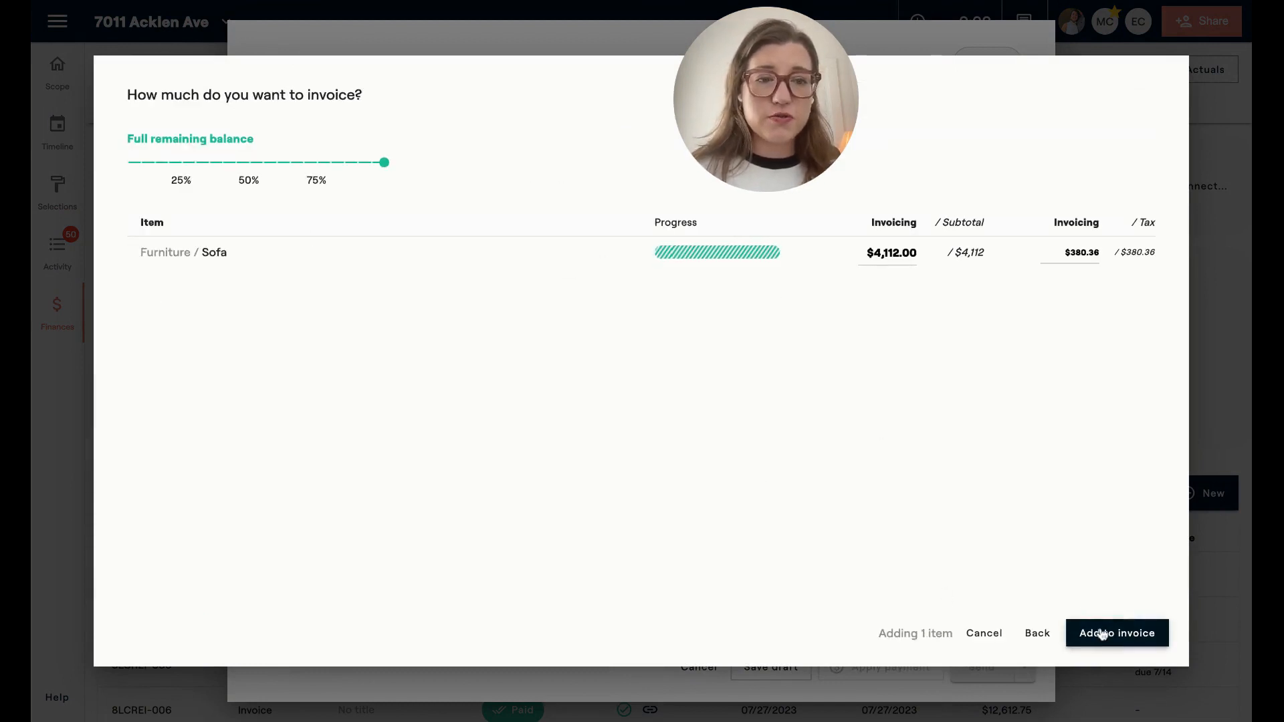
pyautogui.click(1105, 636)
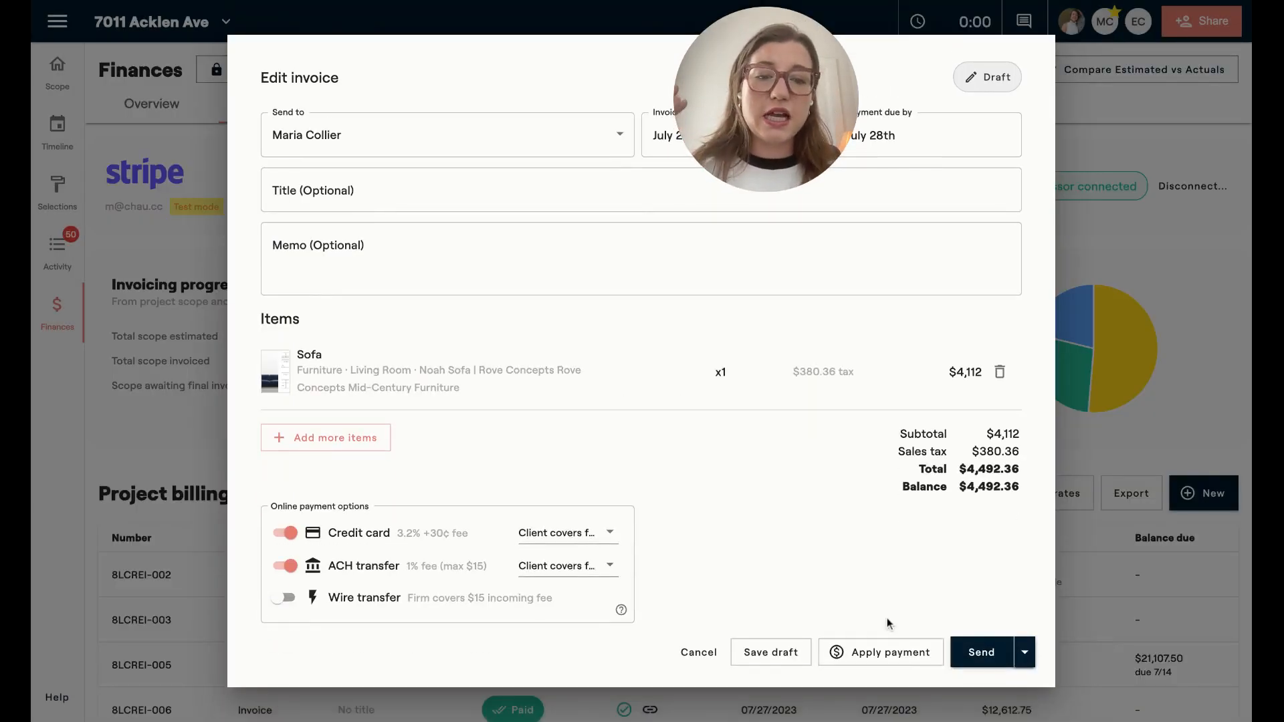
# Apply $4,492.36 from the design retainer to the Sofa invoice and send the invoice
pyautogui.click(889, 652)
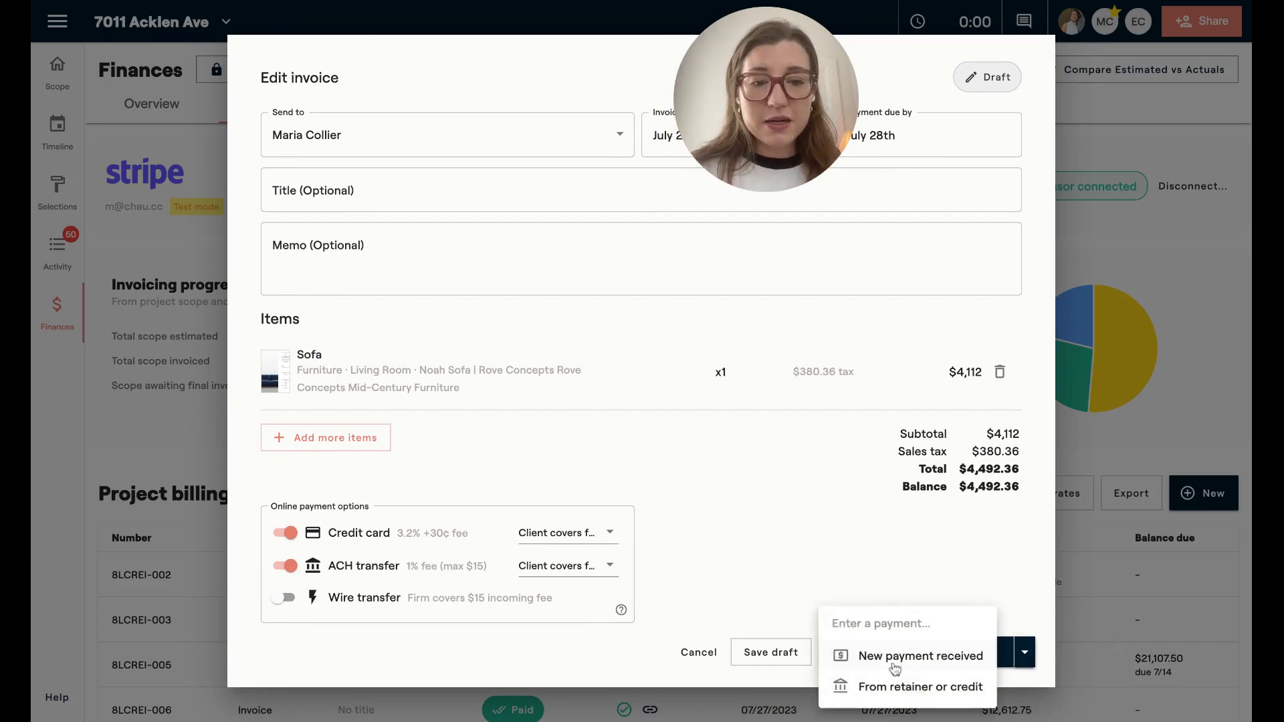
pyautogui.click(890, 687)
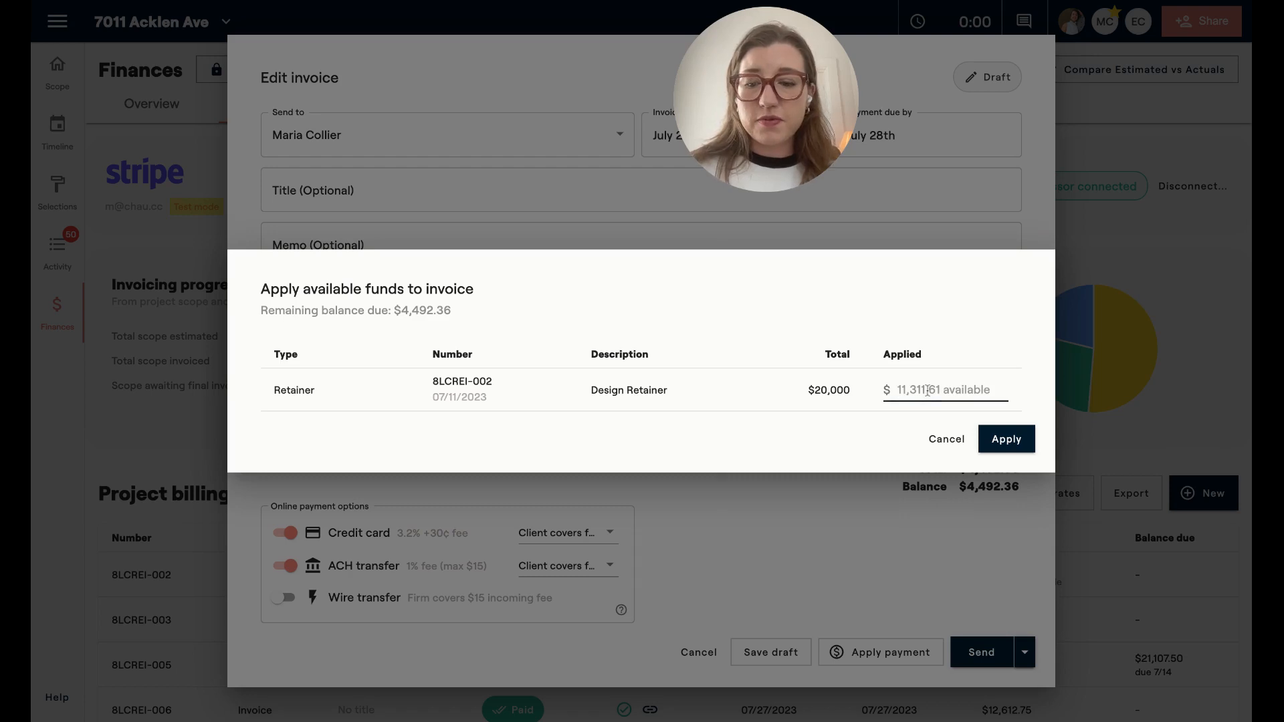
pyautogui.write('4492')
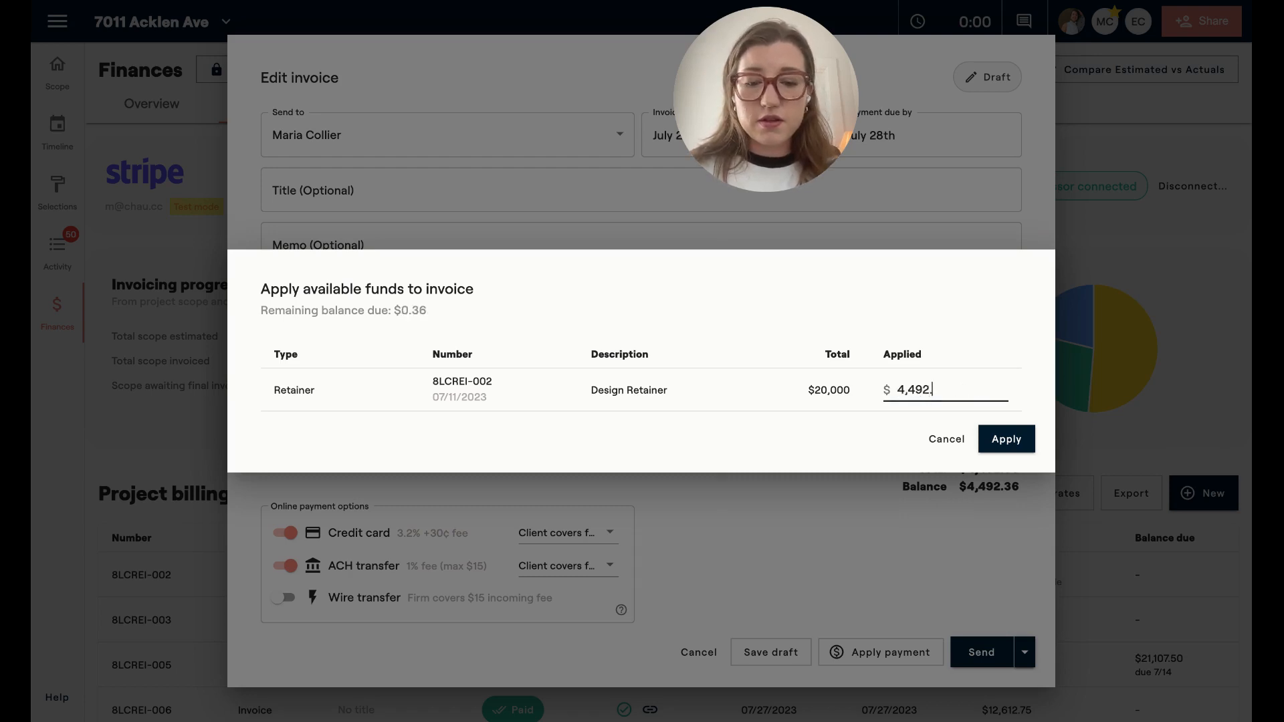
pyautogui.write('.36')
pyautogui.click(1003, 441)
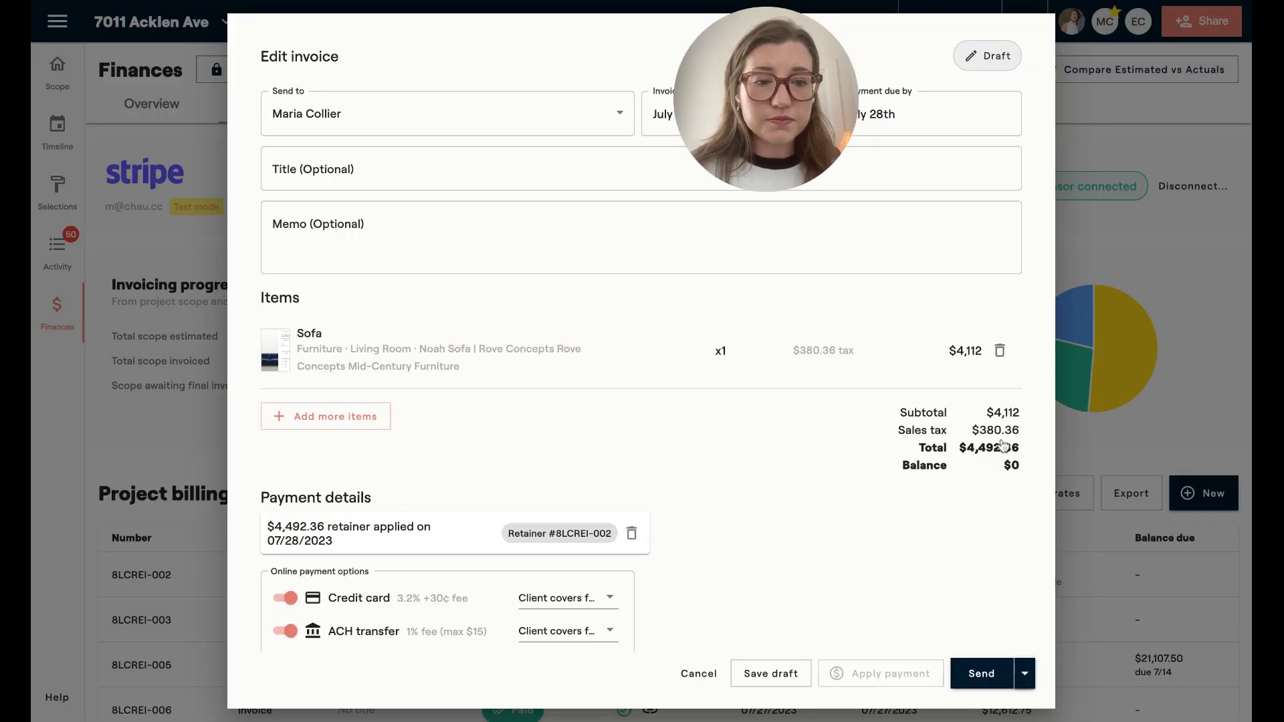
pyautogui.click(980, 674)
pyautogui.click(797, 411)
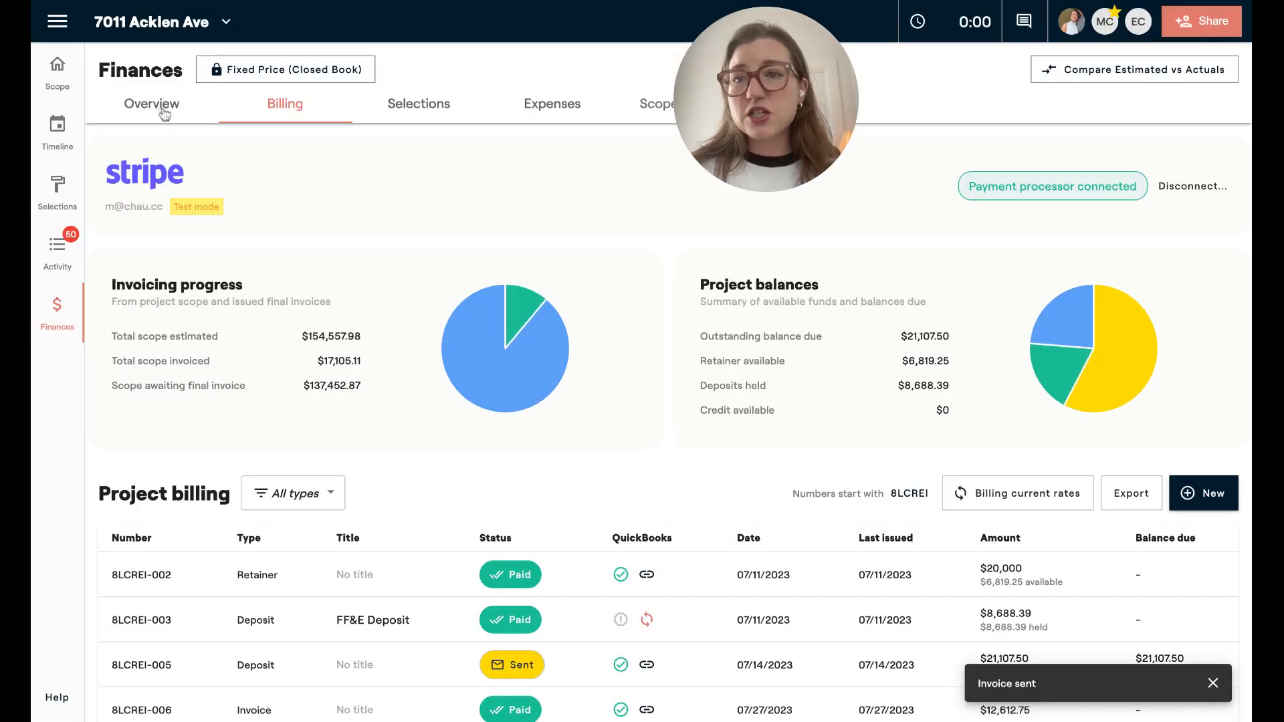
# Examine the Sofa line's labor spending, paid items and paid sales tax in the finances overview
pyautogui.click(164, 114)
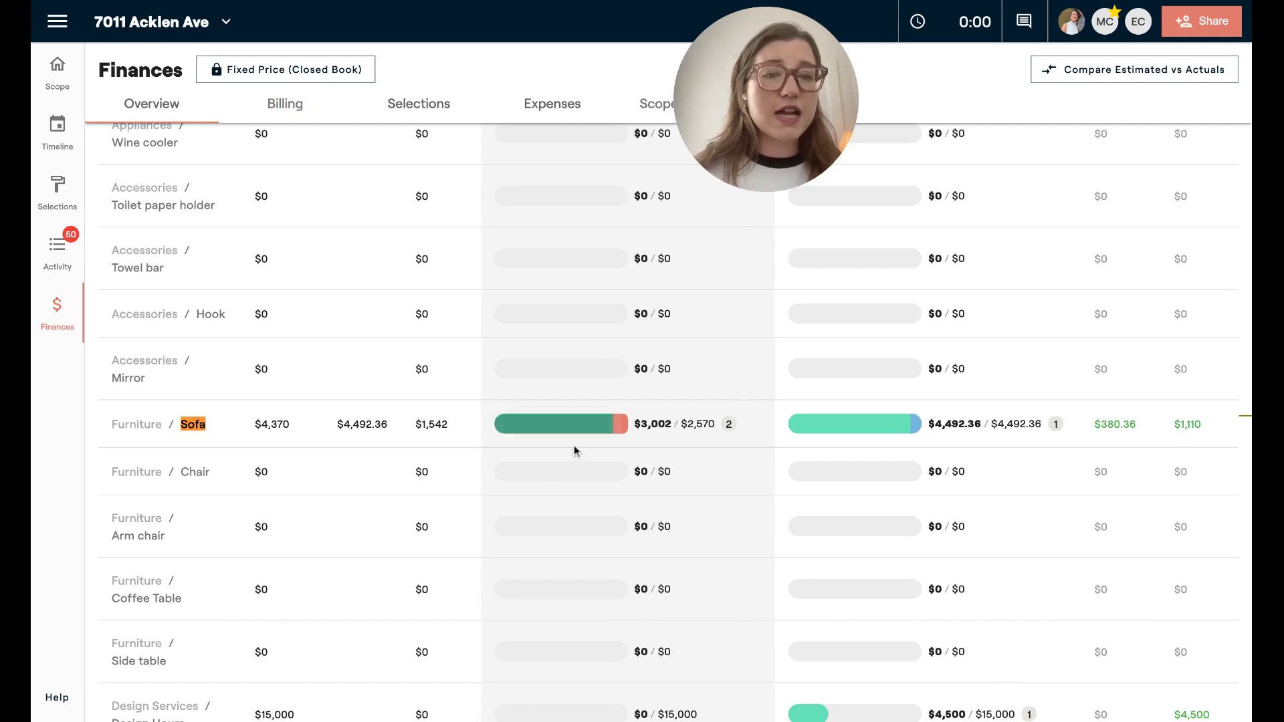
pyautogui.moveTo(622, 430)
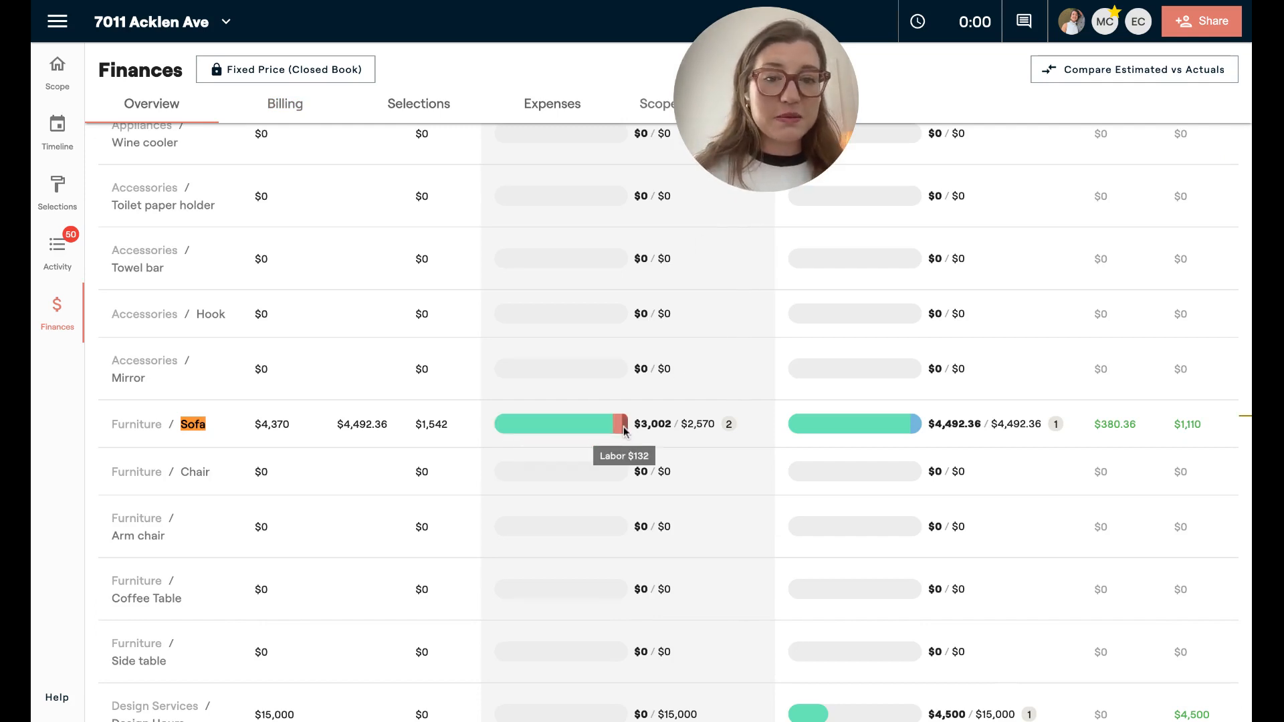
pyautogui.moveTo(800, 435)
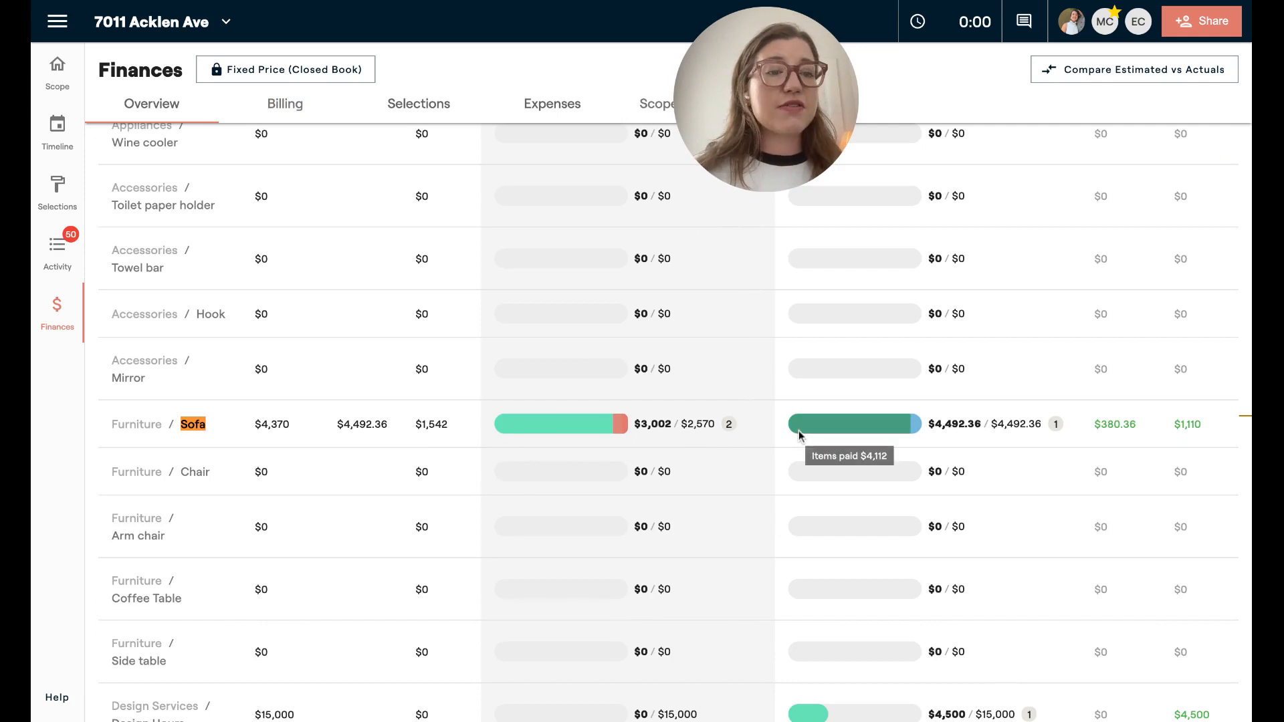
pyautogui.moveTo(913, 430)
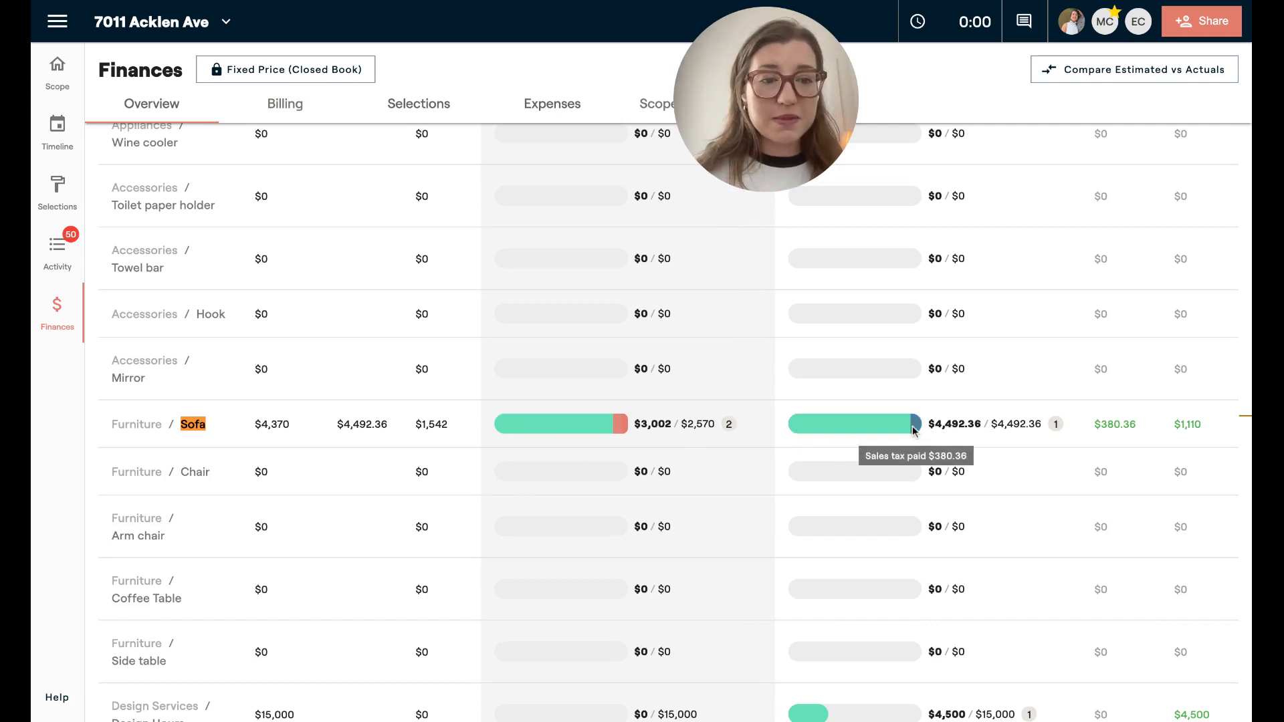